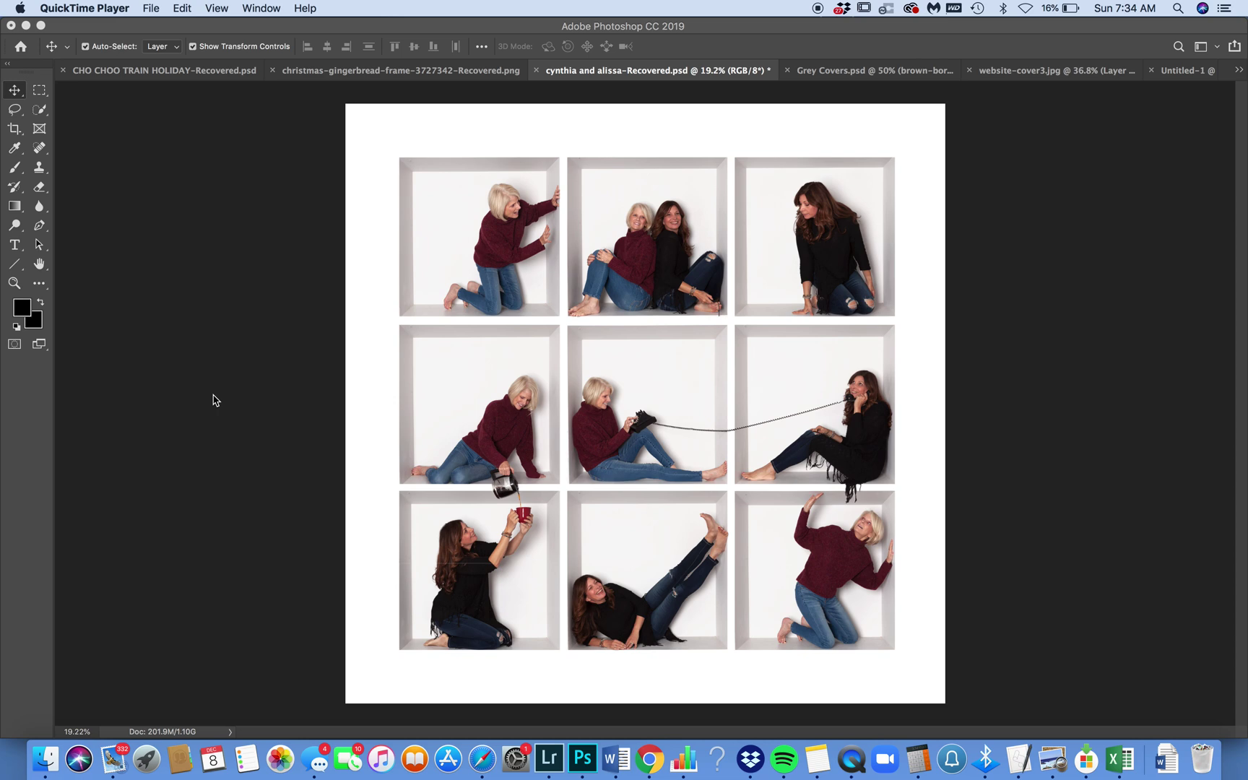
# Step: Toggle the Levels 1 brightening off and on, and browse Group 1 copy's photo layers
pyautogui.click(1002, 463)
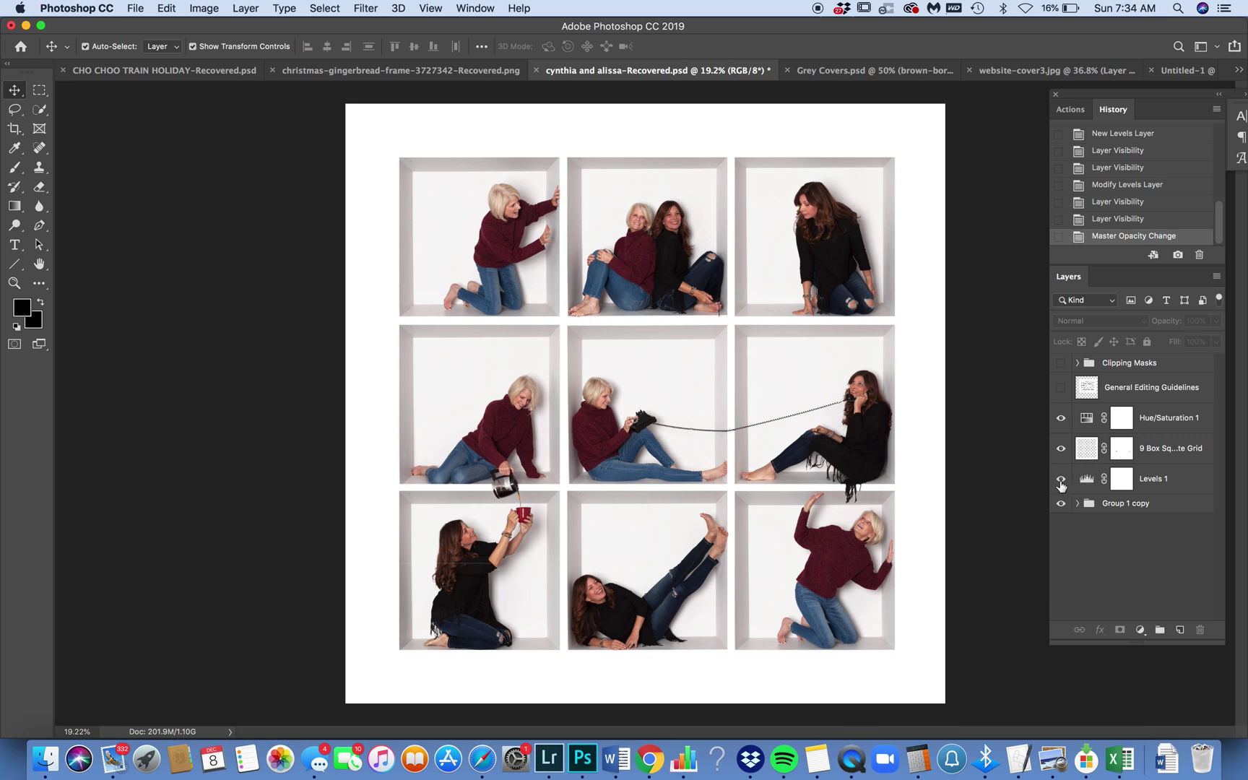
pyautogui.click(1062, 480)
pyautogui.click(1062, 480)
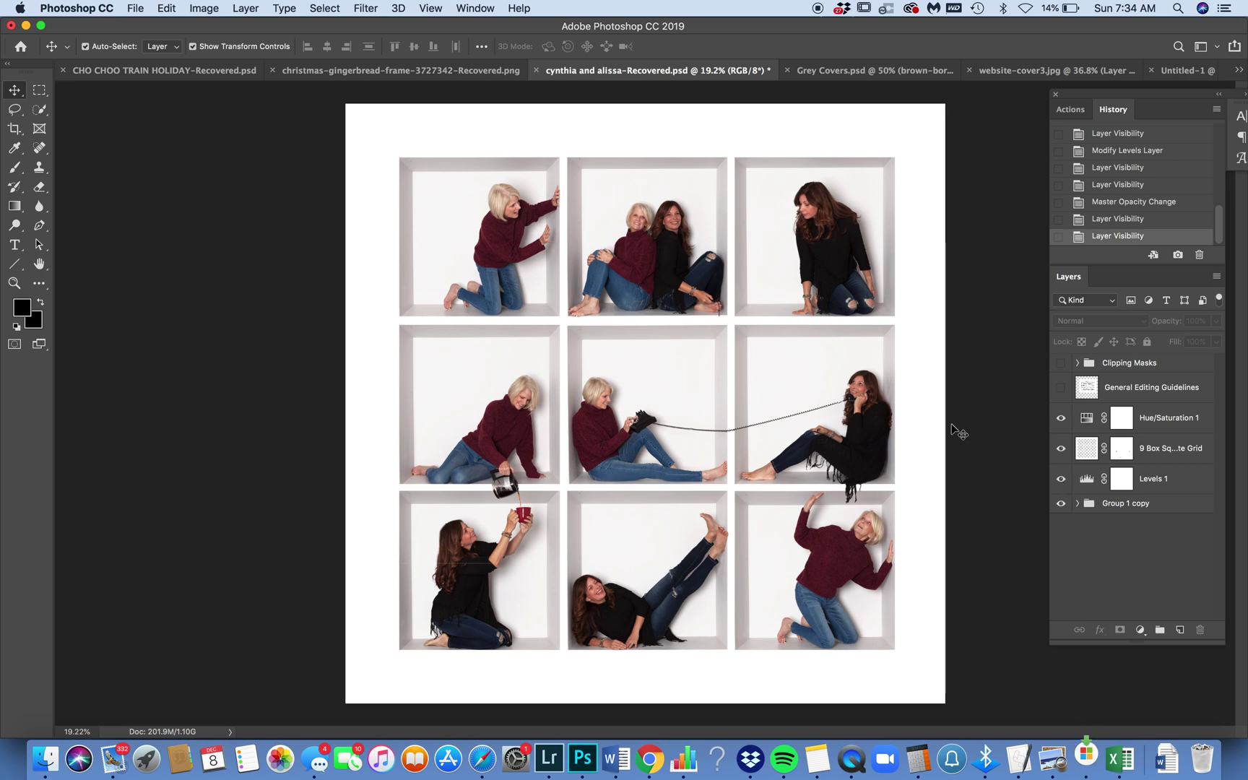
pyautogui.click(1077, 503)
pyautogui.scroll(-3, 1127, 506)
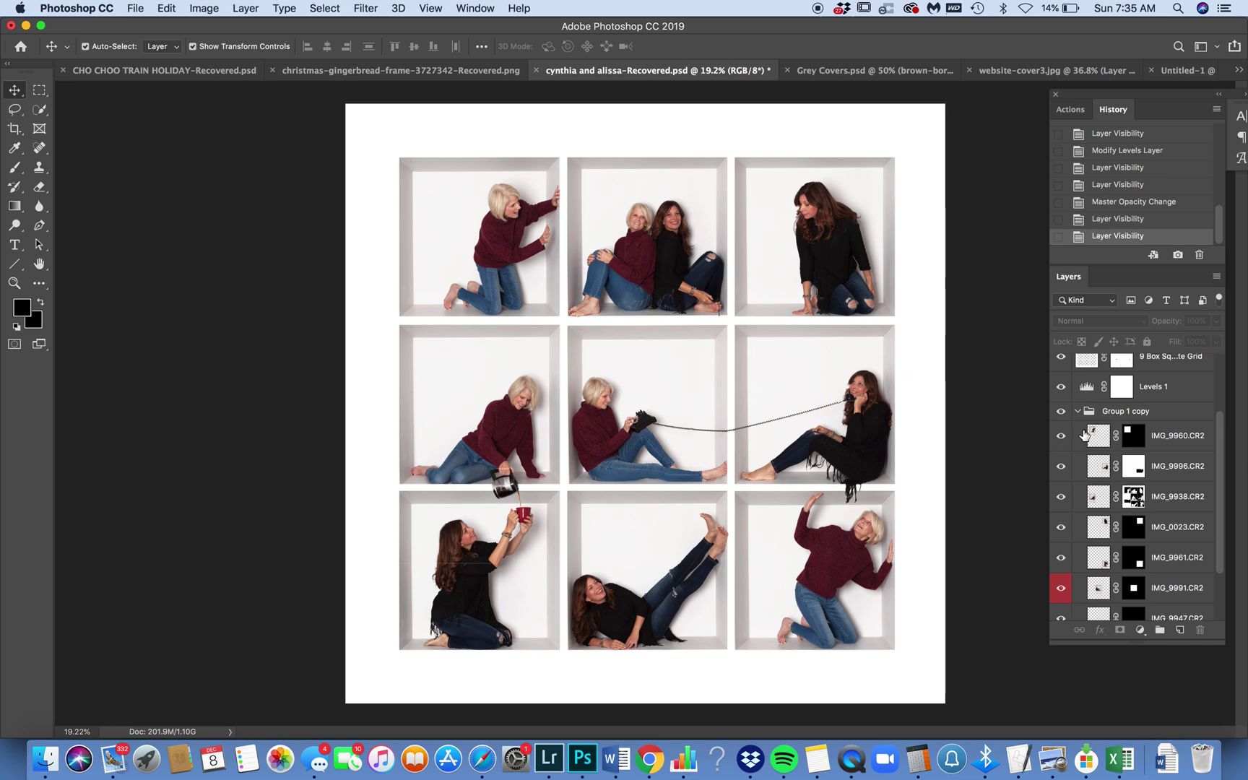
pyautogui.scroll(3, 1077, 416)
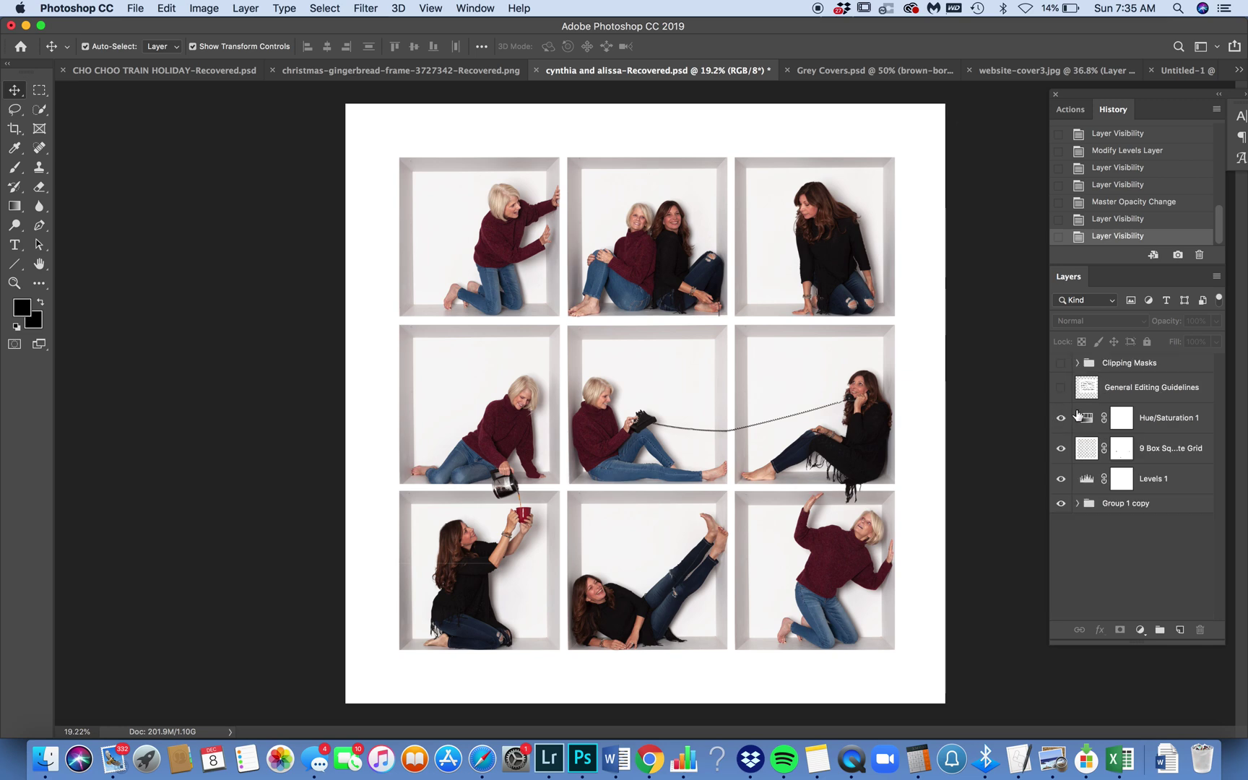
pyautogui.click(1078, 504)
# Step: Toggle Group 1 copy and the IMG_9996 and IMG_9938 photos off and on, then collapse Group 1 copy
pyautogui.click(1061, 505)
pyautogui.click(1061, 506)
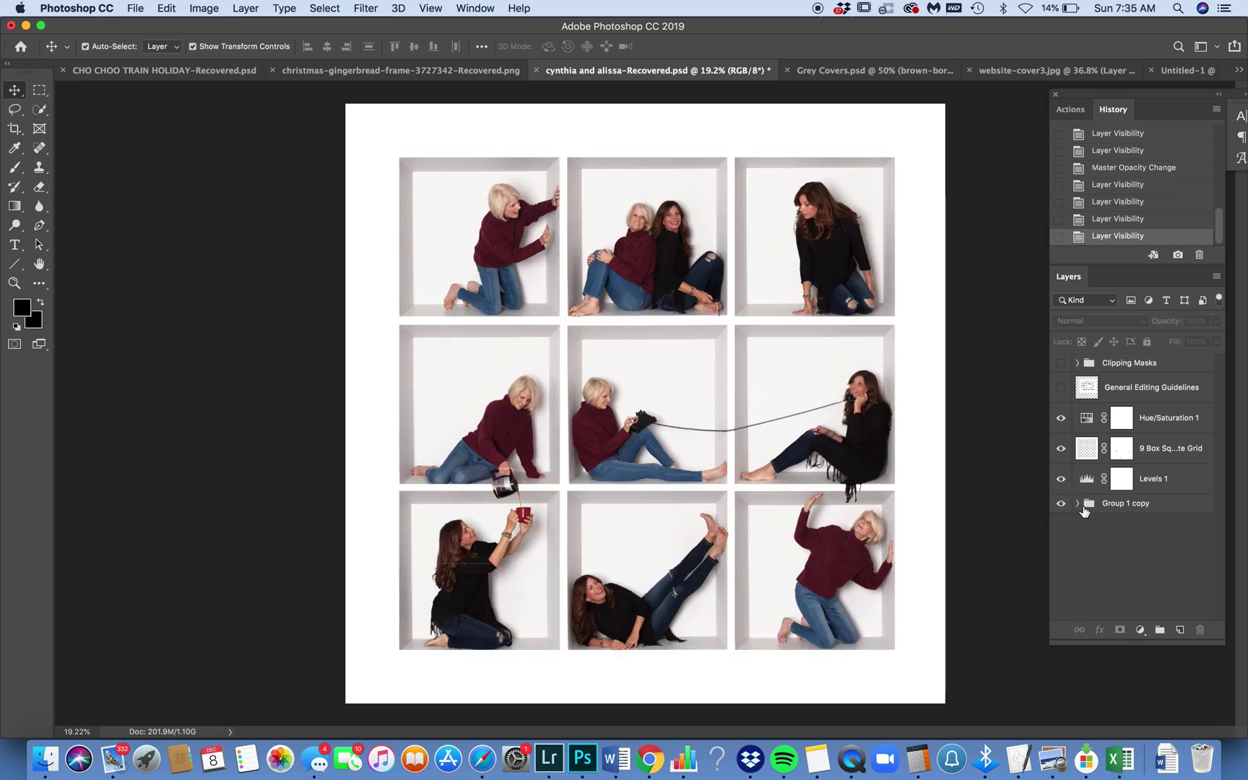
pyautogui.click(1078, 504)
pyautogui.scroll(-3, 1082, 506)
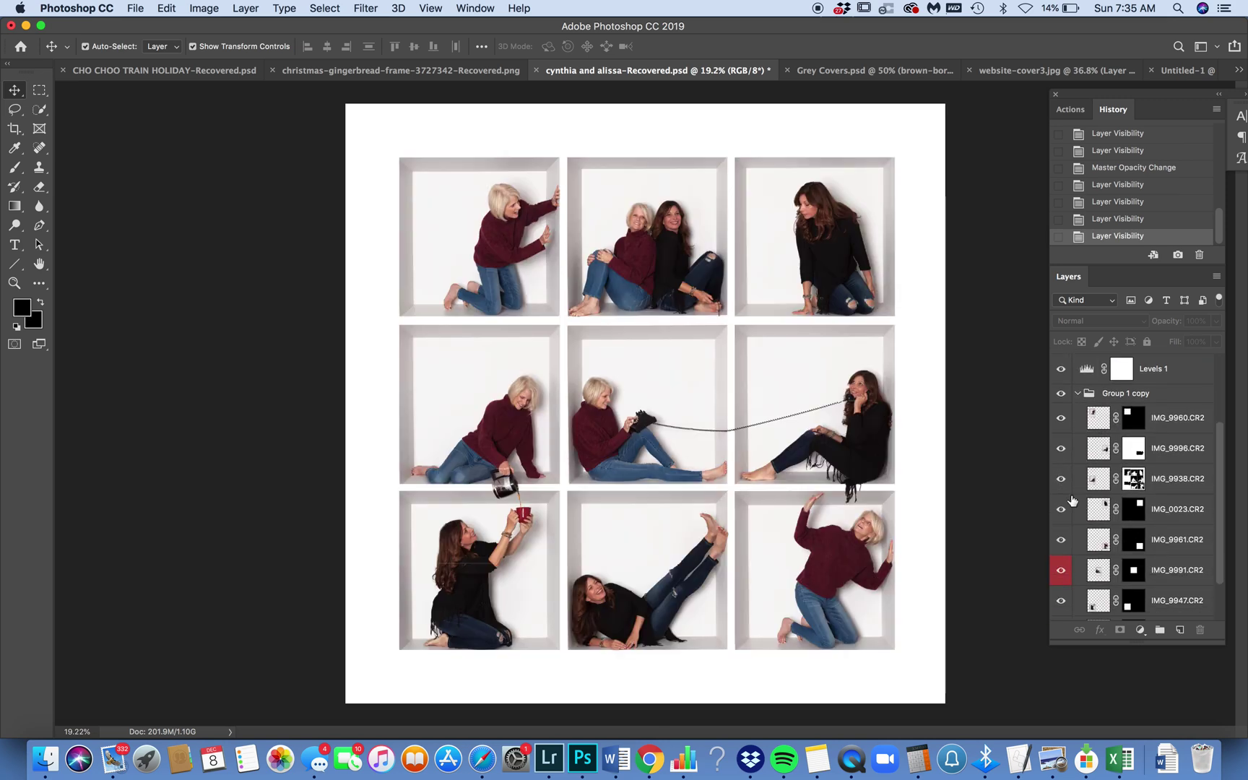
pyautogui.click(1060, 448)
pyautogui.click(1063, 477)
pyautogui.click(1062, 478)
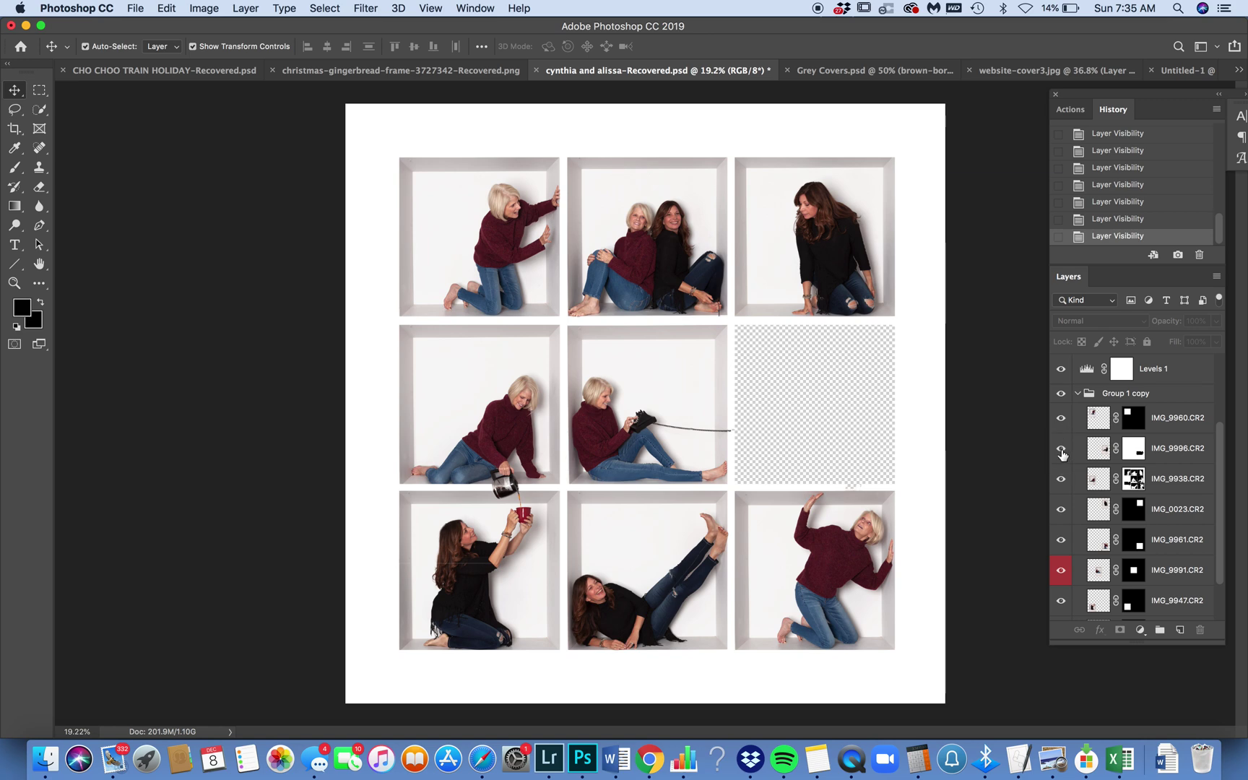
pyautogui.click(1061, 449)
pyautogui.click(1077, 395)
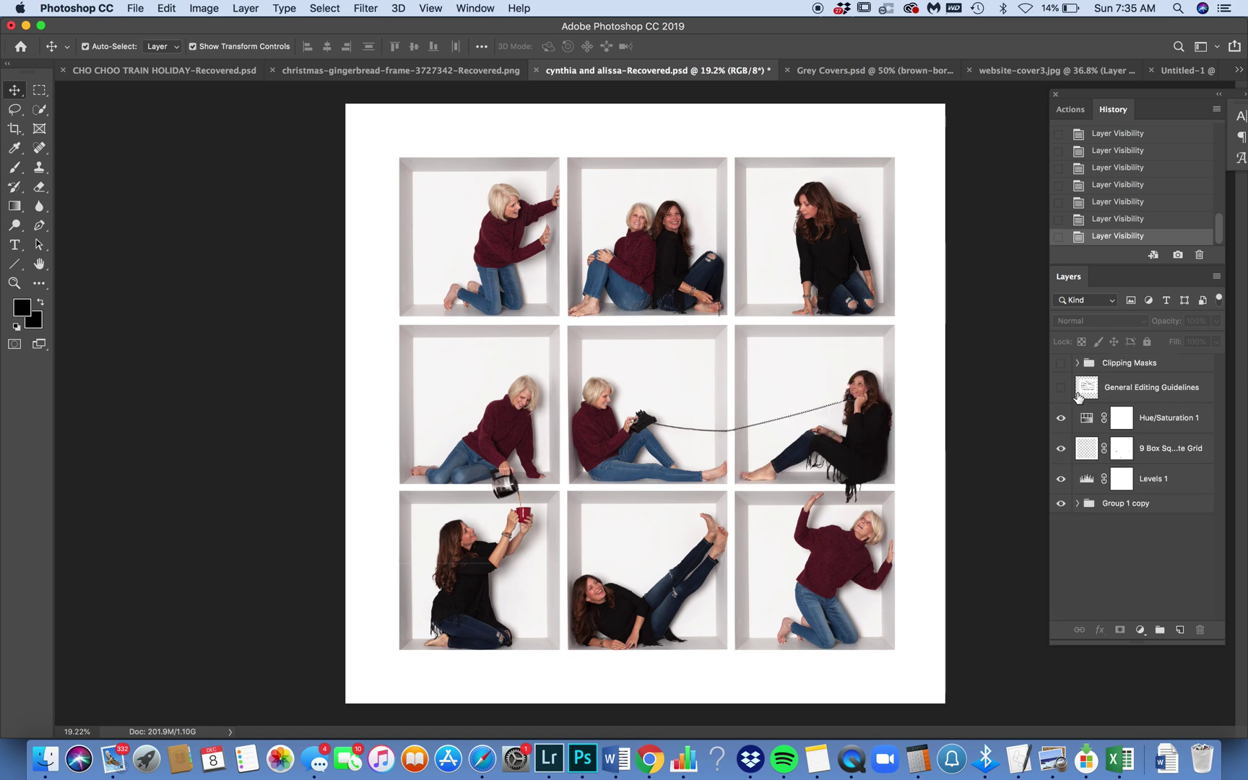
# Step: Compare the collage with and without Levels 1, then delete the Levels 1 layer
pyautogui.click(1078, 505)
pyautogui.click(1078, 504)
pyautogui.click(1077, 504)
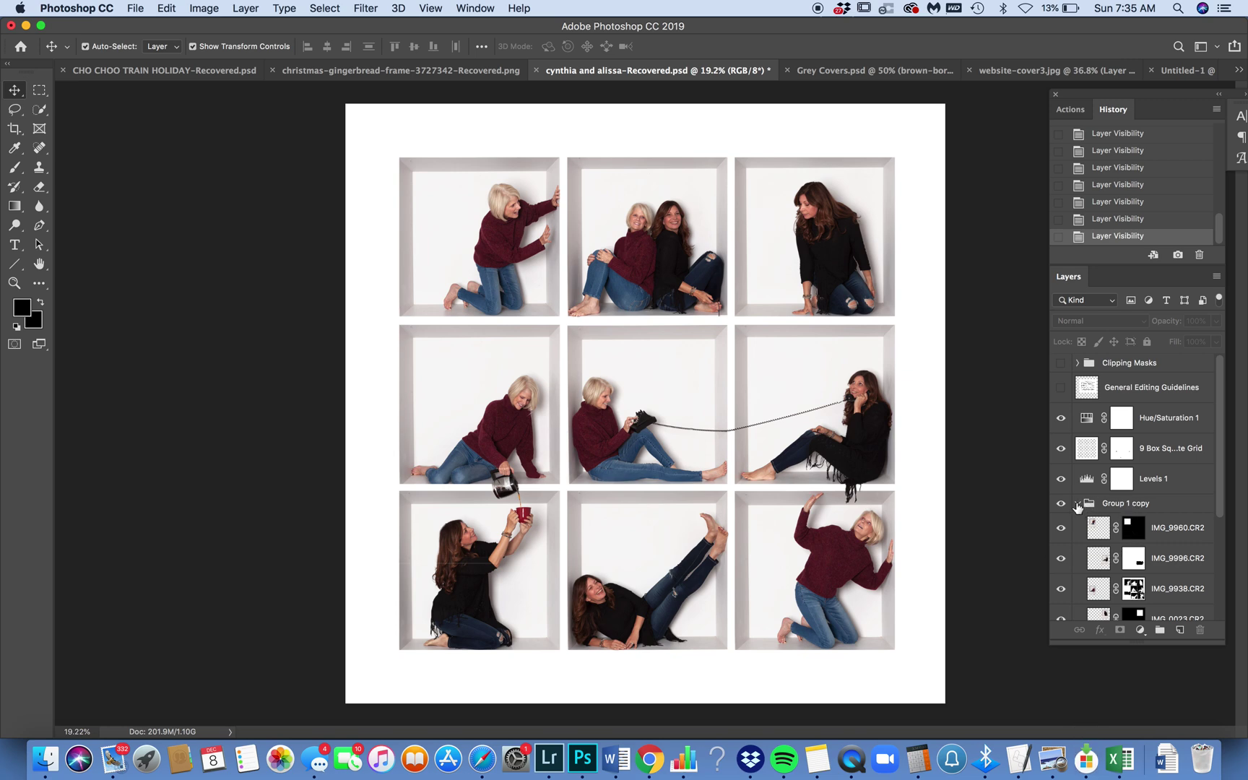
pyautogui.click(1078, 505)
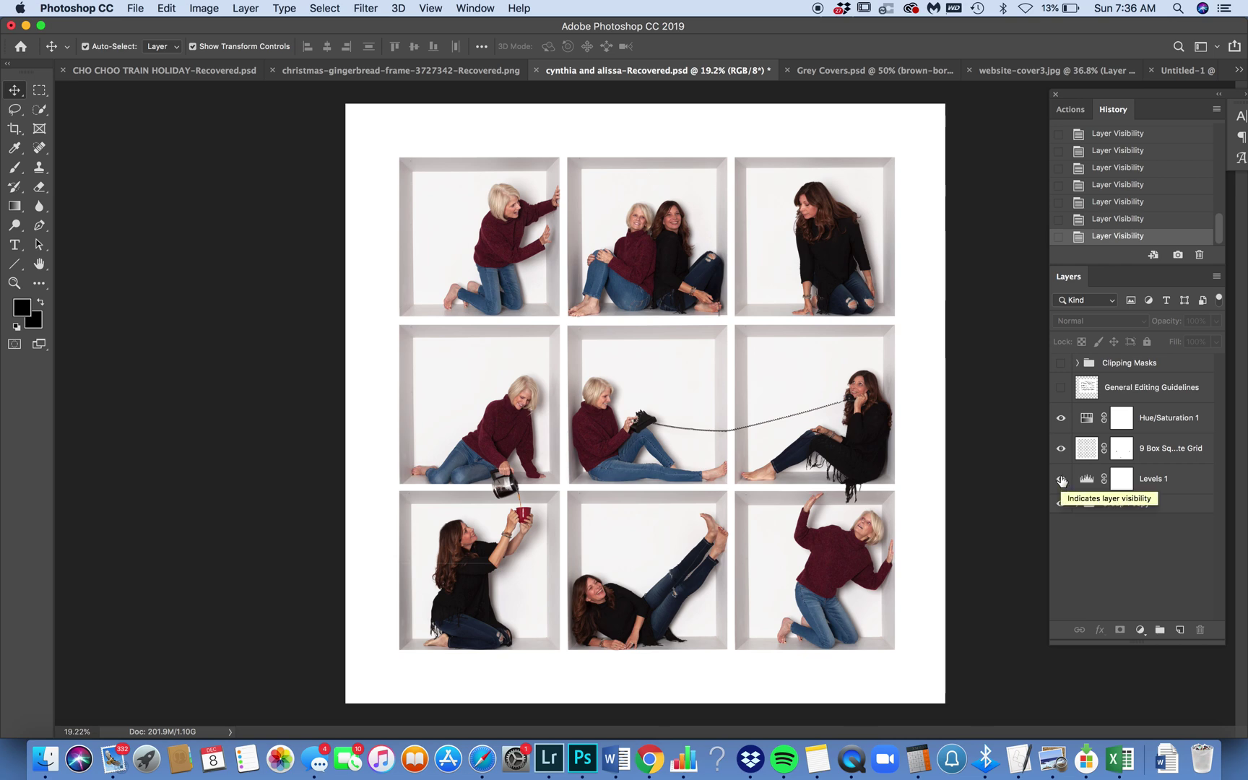
pyautogui.click(1062, 480)
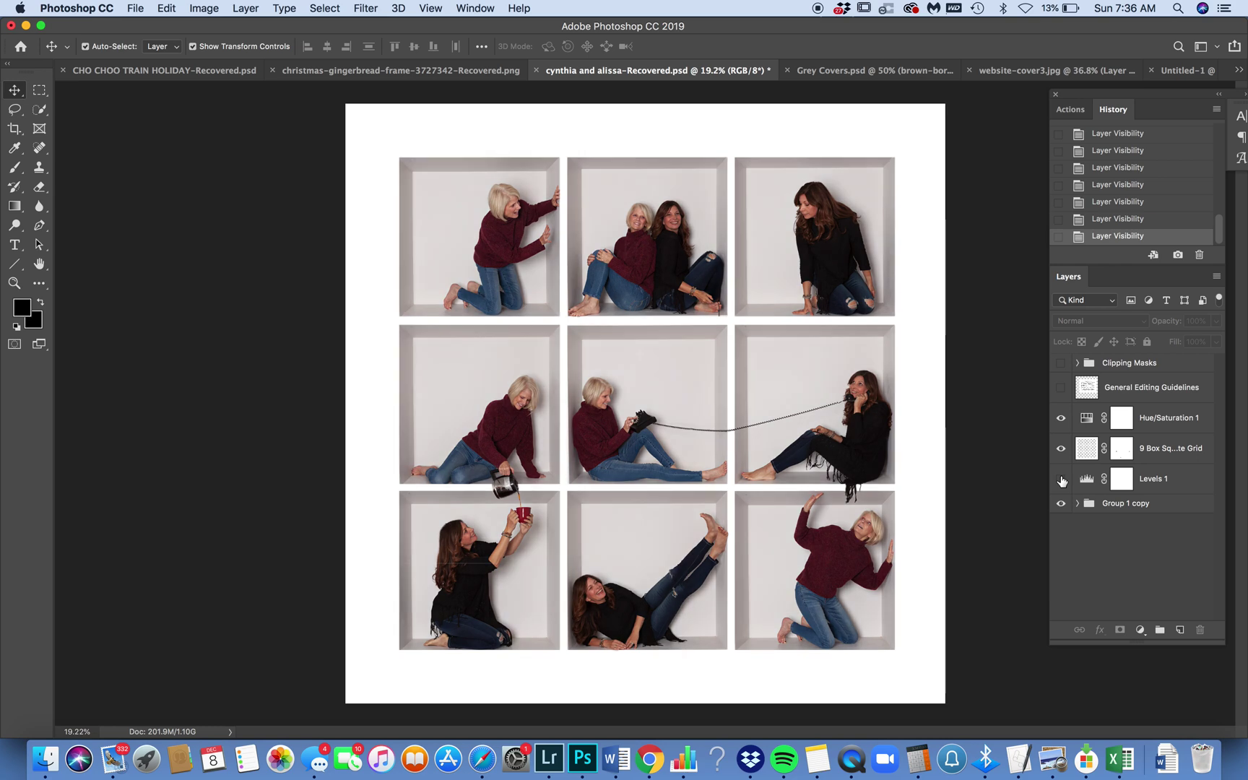
pyautogui.click(1062, 479)
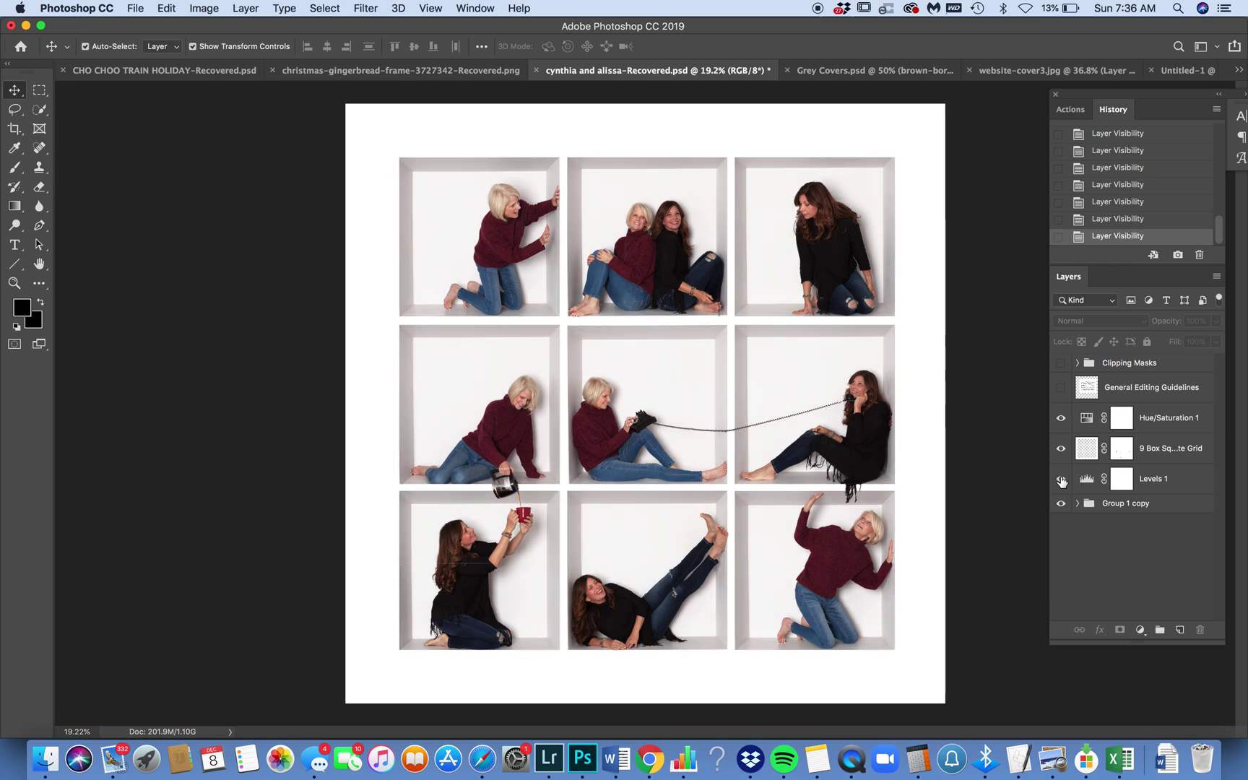
pyautogui.moveTo(1188, 482); pyautogui.dragTo(1201, 630)
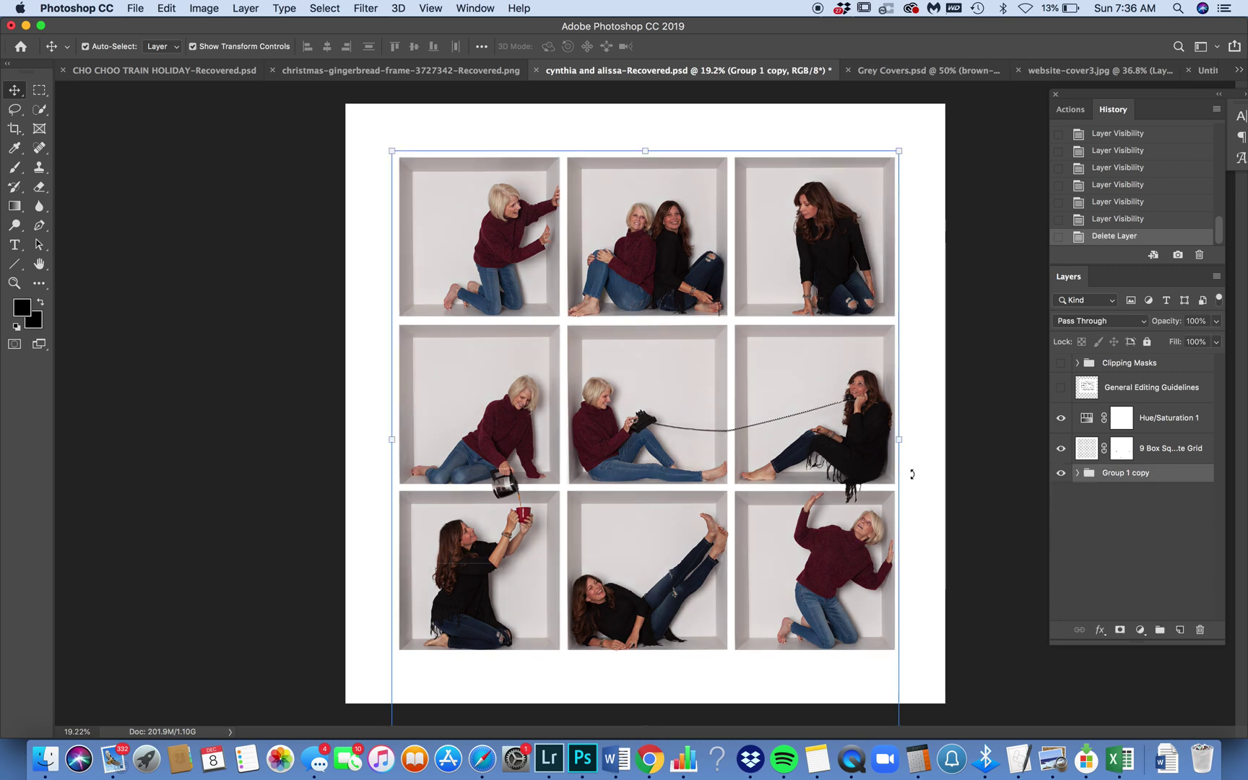
# Step: Deselect the photo group and start a Levels adjustment layer from Layer > New Adjustment Layer
pyautogui.click(975, 491)
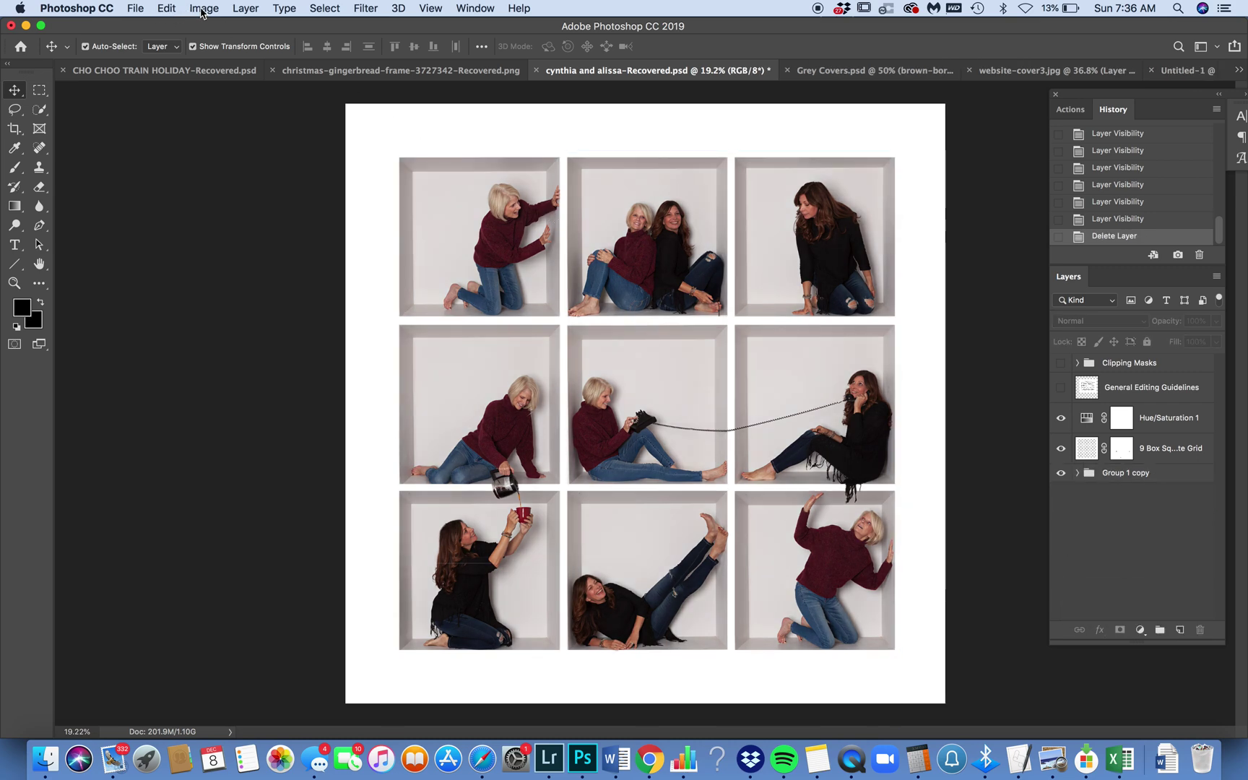
pyautogui.click(243, 9)
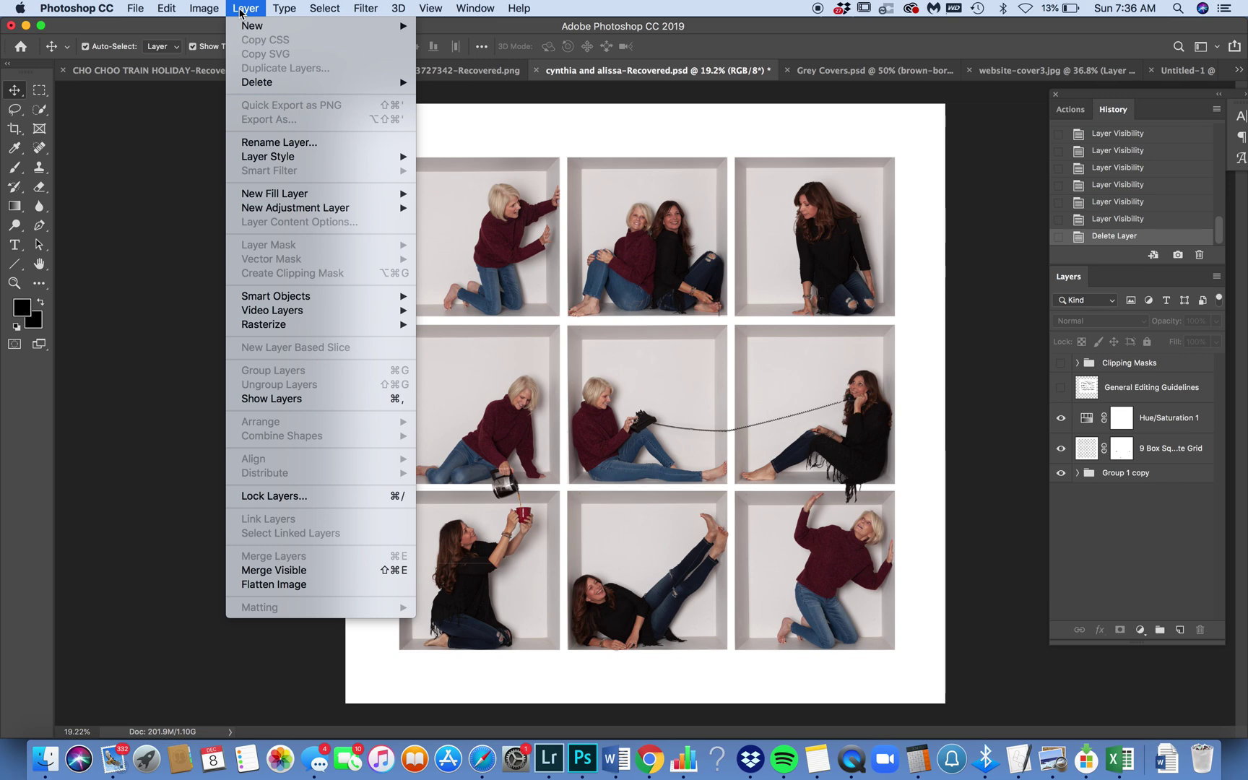
pyautogui.moveTo(309, 208)
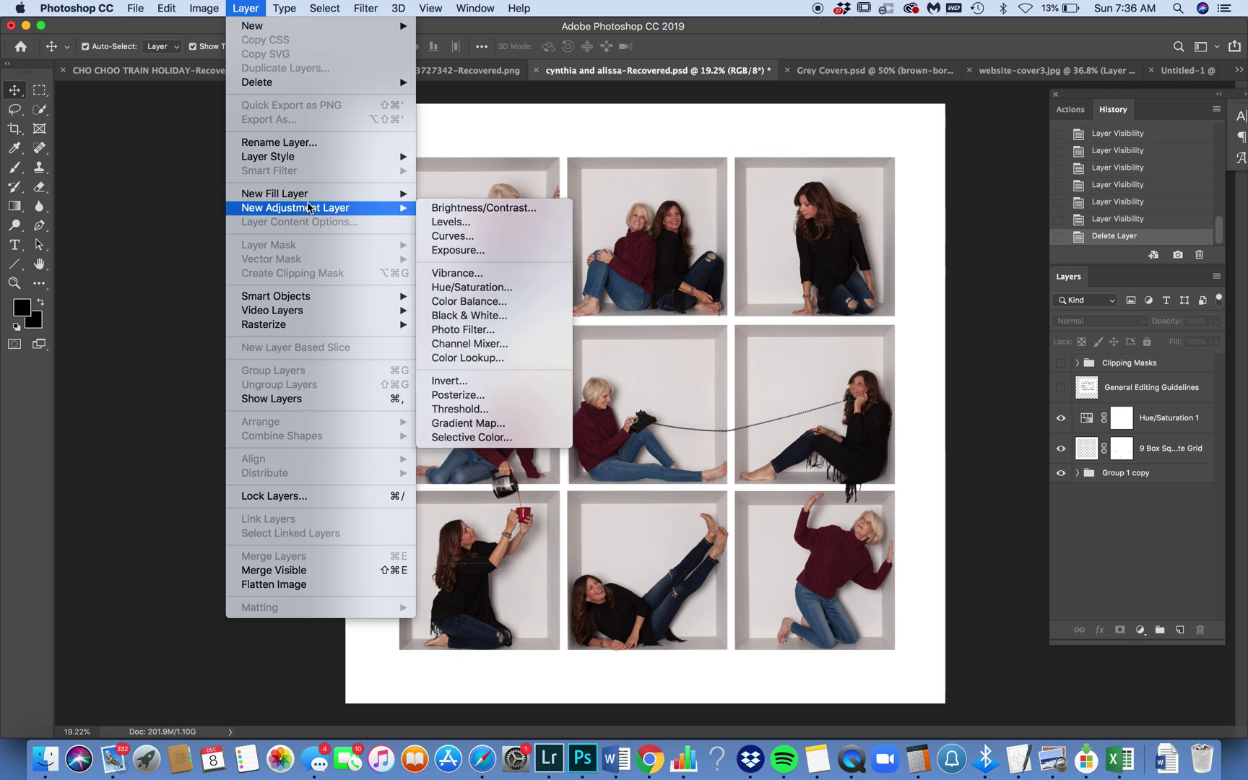
pyautogui.click(448, 222)
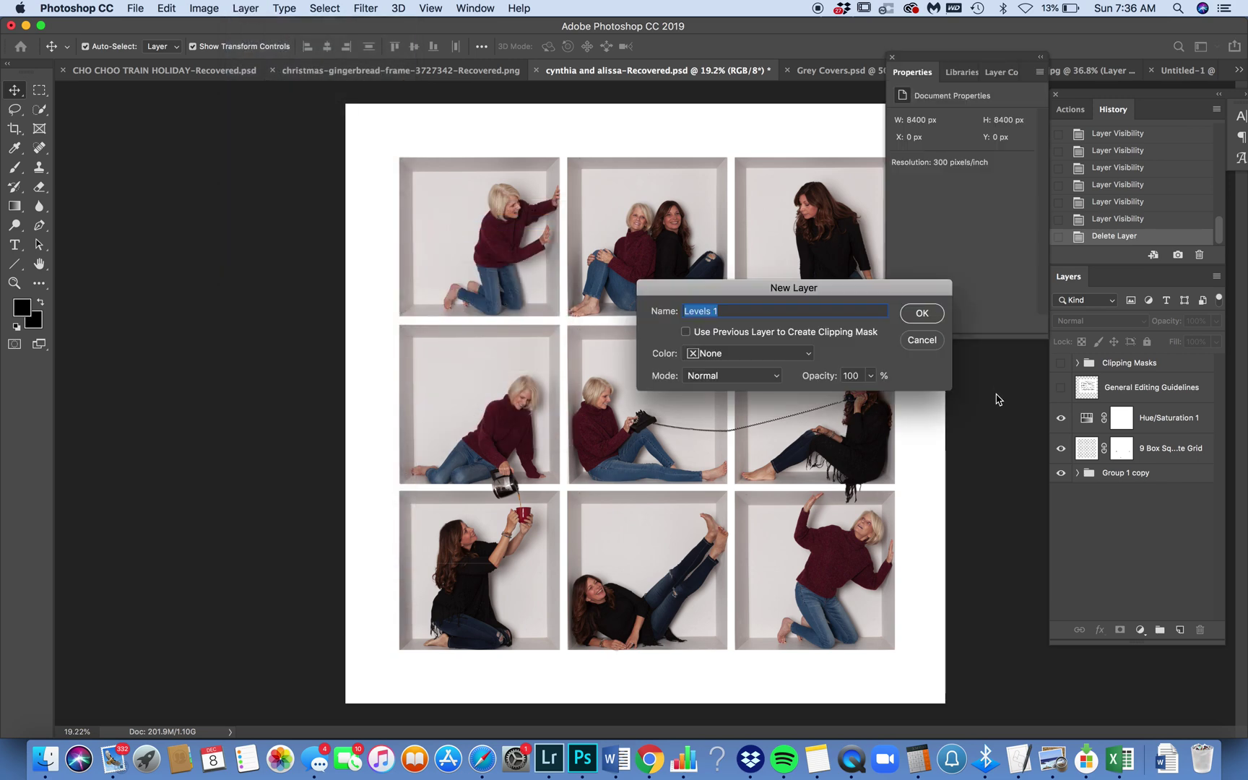
# Step: Create Levels 1 with Use Previous Layer to Create Clipping Mask and move it directly above Group 1 copy
pyautogui.click(686, 332)
pyautogui.click(922, 314)
pyautogui.click(1194, 370)
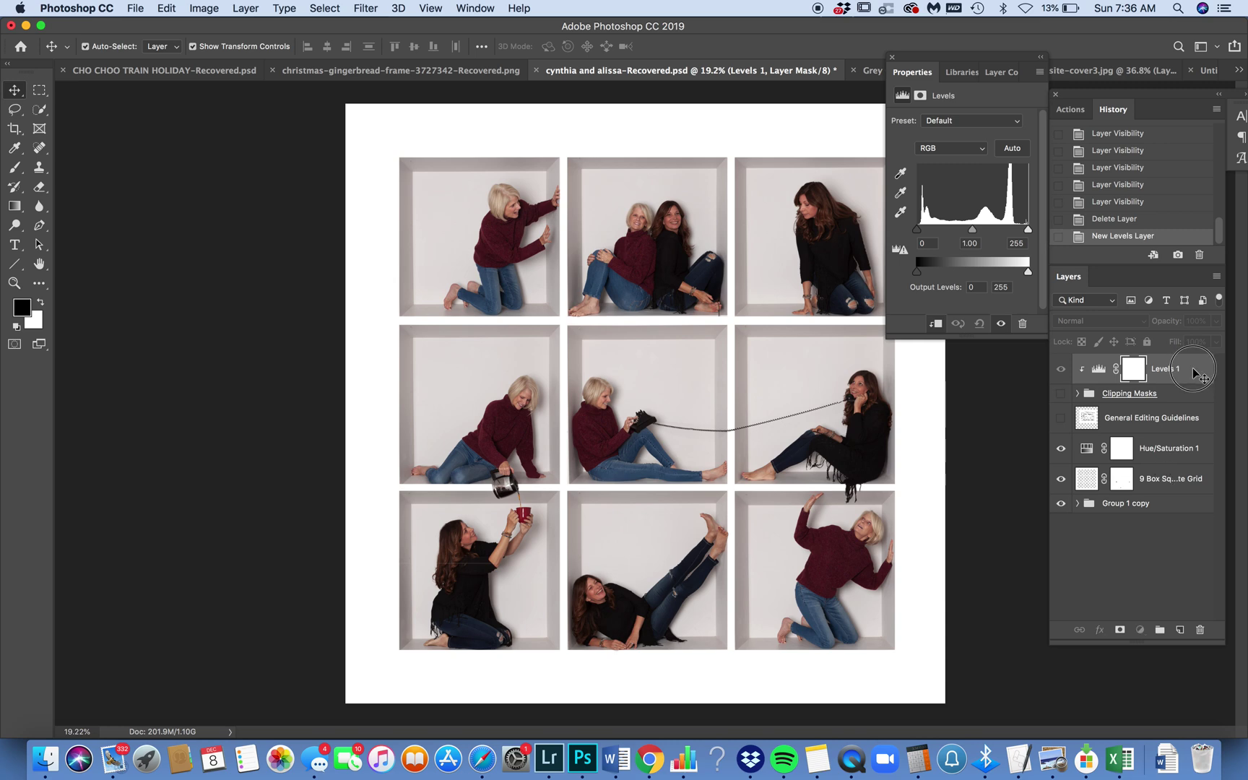
pyautogui.moveTo(1193, 370); pyautogui.dragTo(1176, 492)
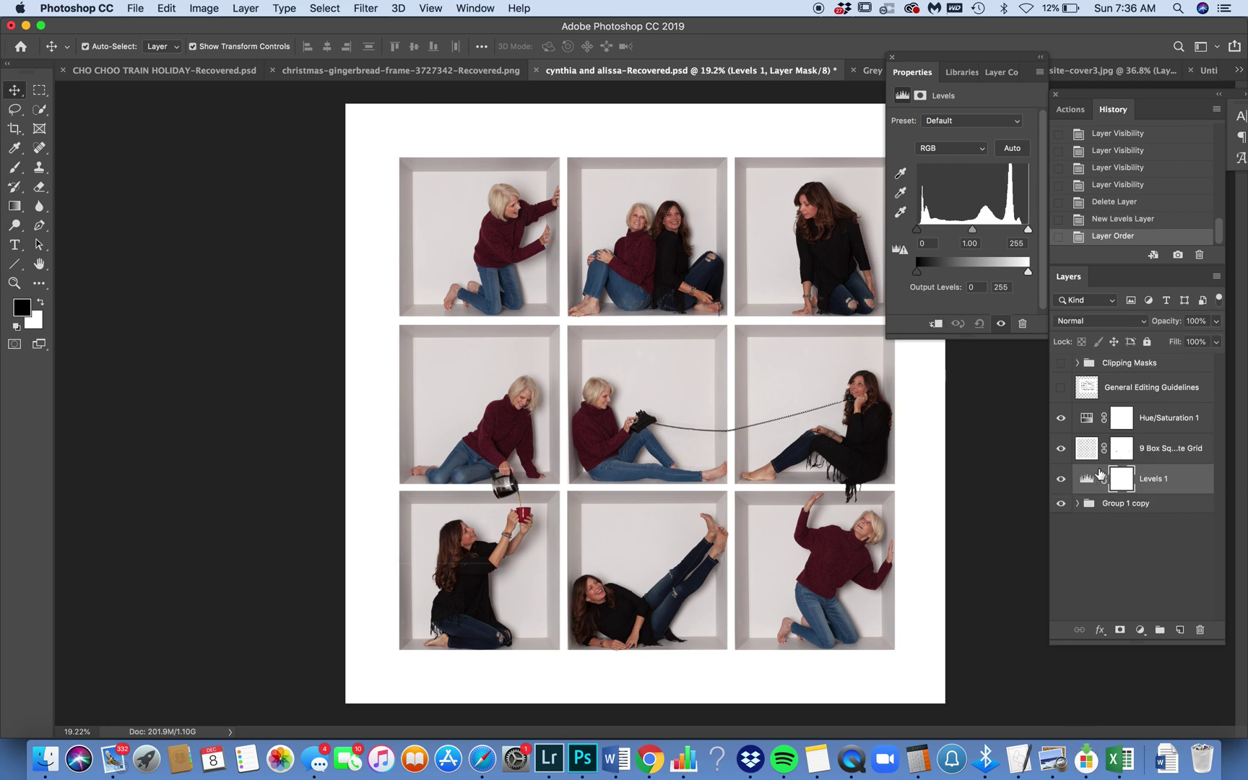
pyautogui.click(1039, 58)
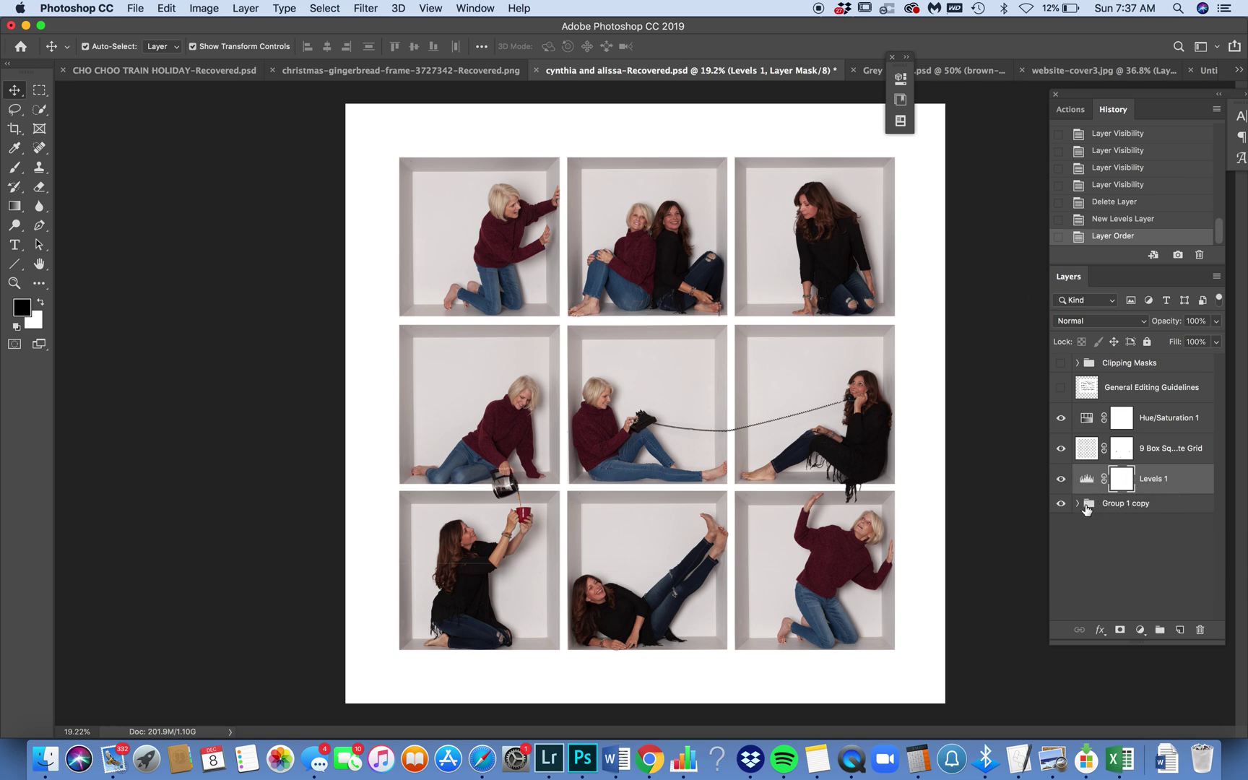
# Step: Clip Levels 1 to the Group 1 copy photos and bring up its Levels settings
pyautogui.rightClick(1174, 482)
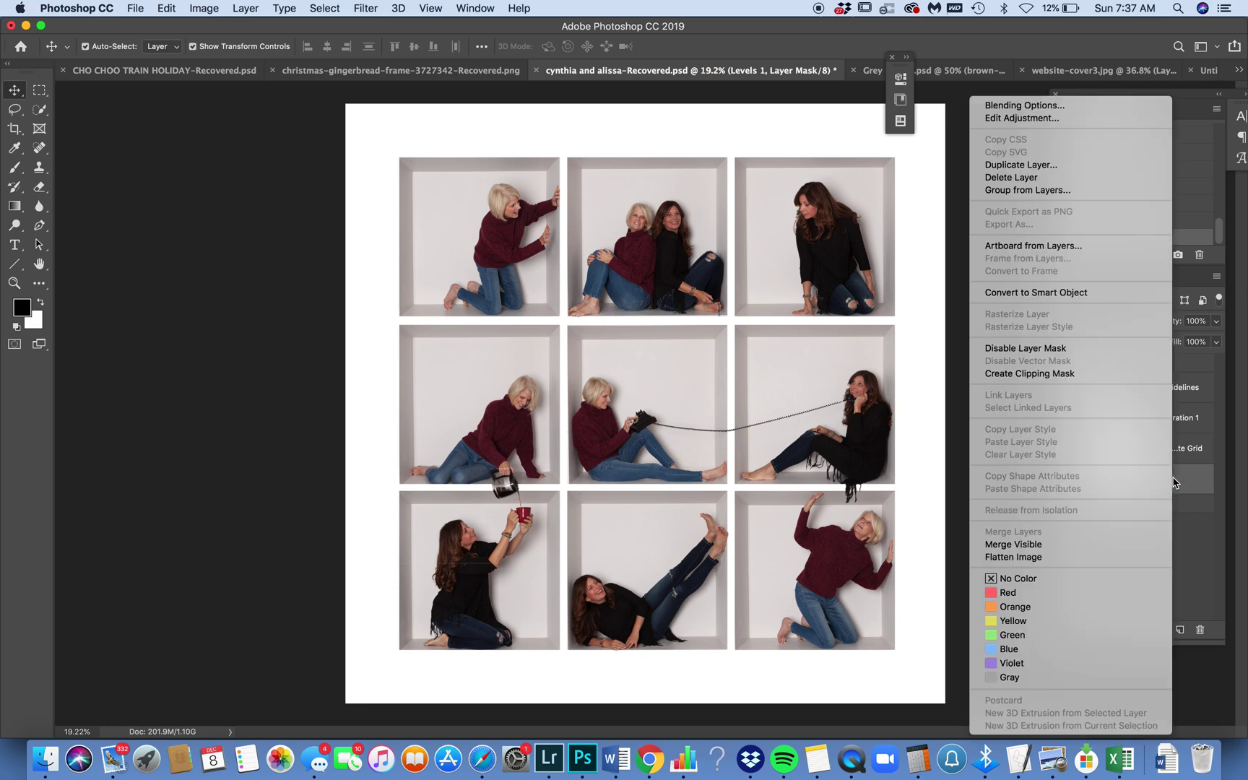
pyautogui.click(1118, 379)
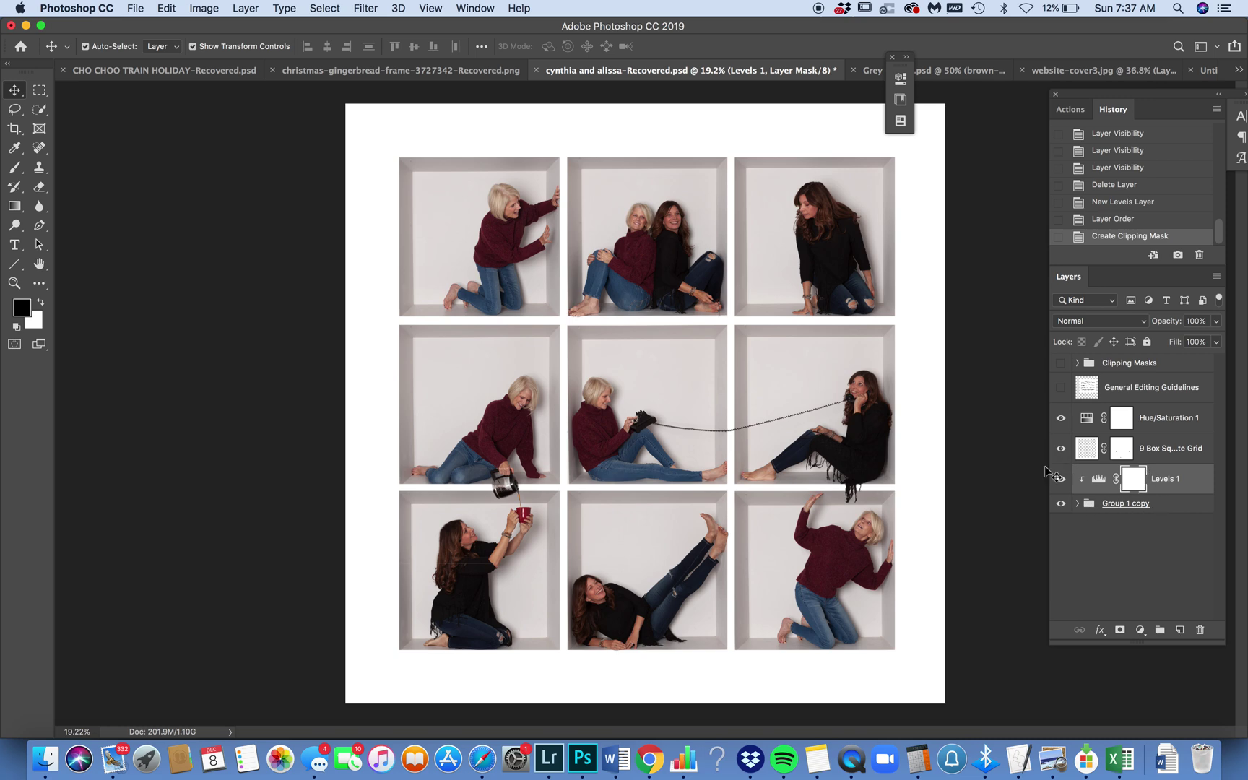
pyautogui.doubleClick(1098, 480)
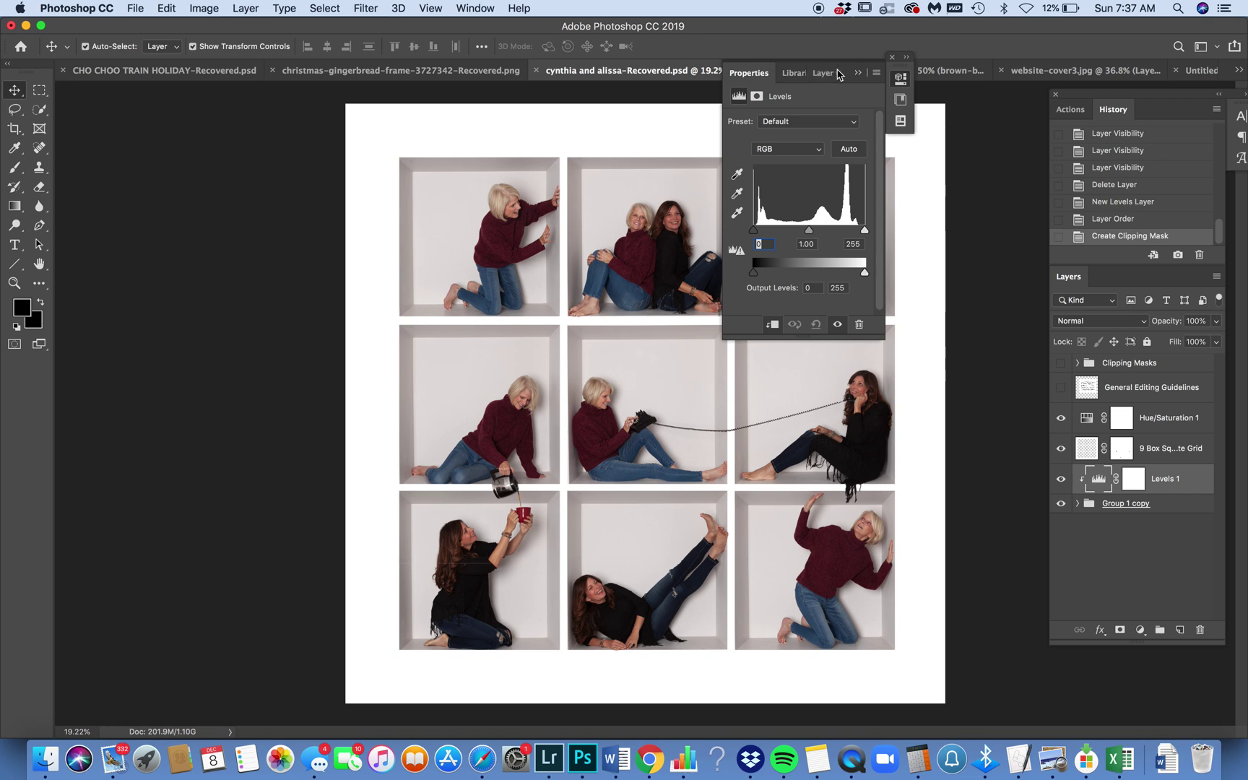
pyautogui.moveTo(843, 71); pyautogui.dragTo(1013, 82)
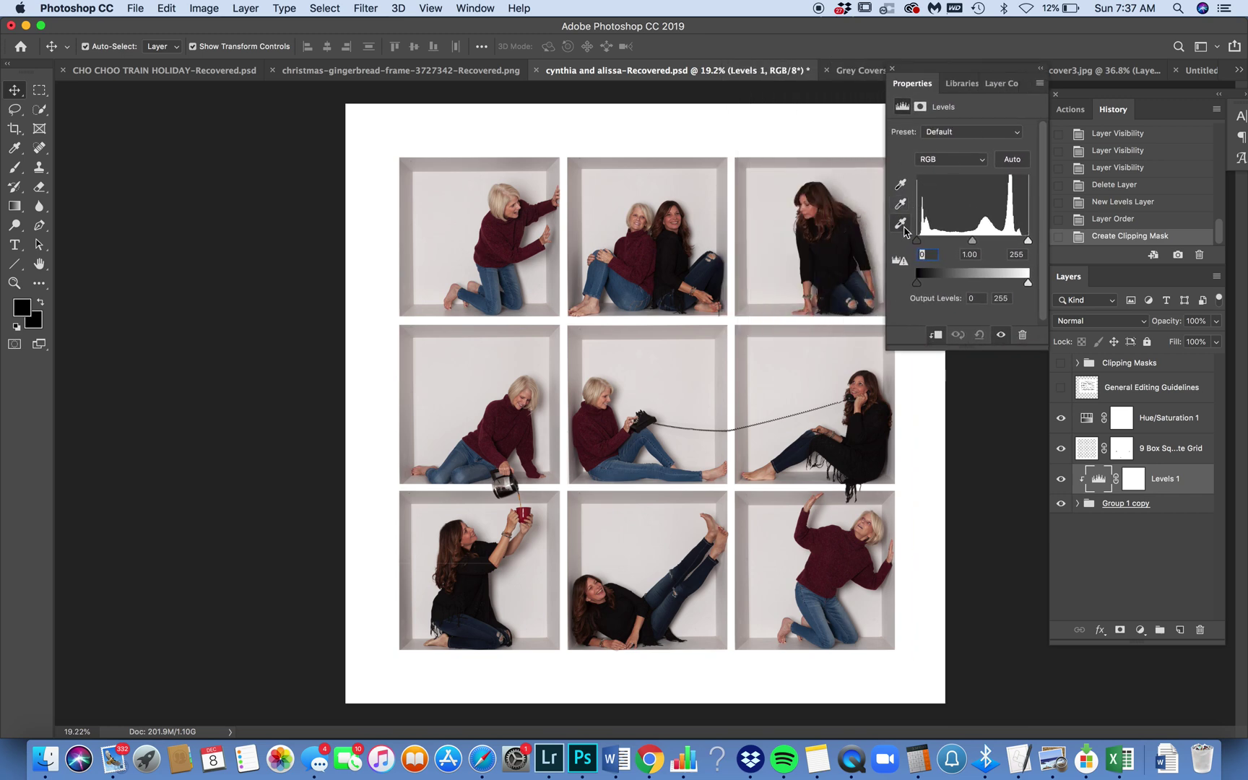
# Step: Set the Levels white point by sampling the collage's backdrop so it turns white
pyautogui.click(901, 225)
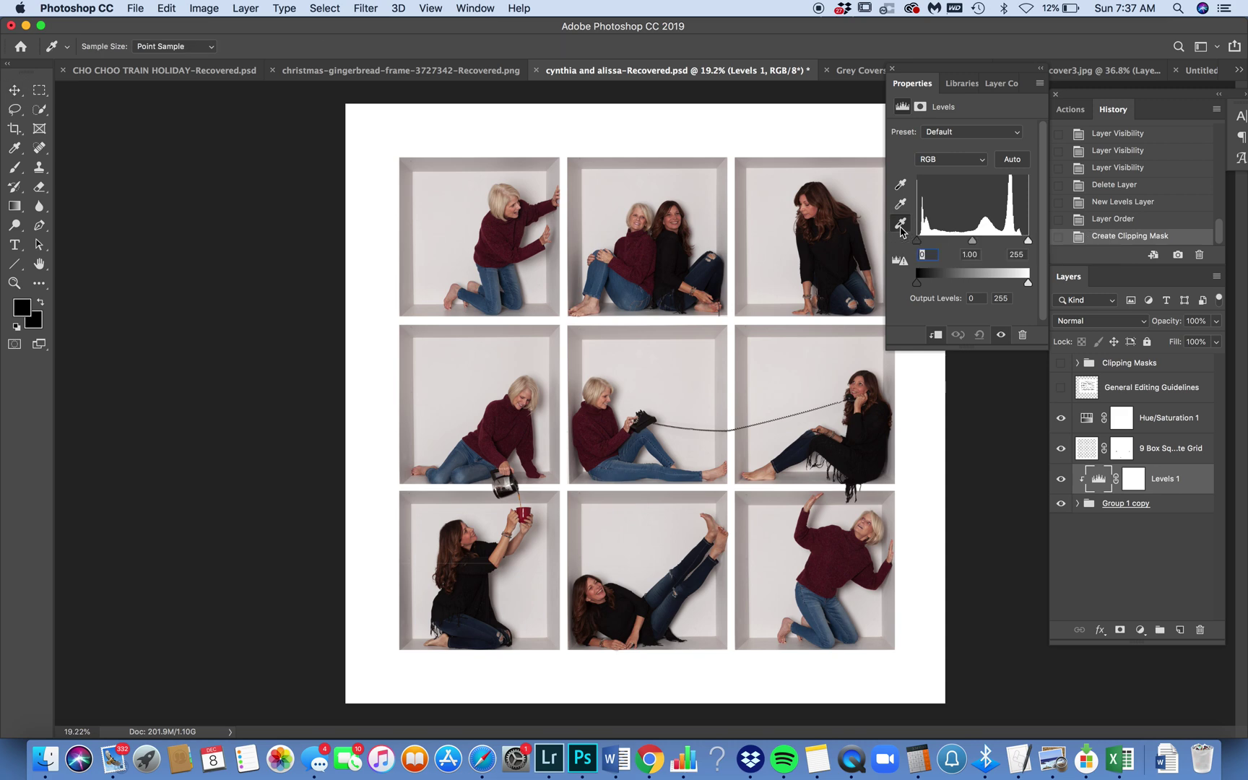
pyautogui.click(775, 239)
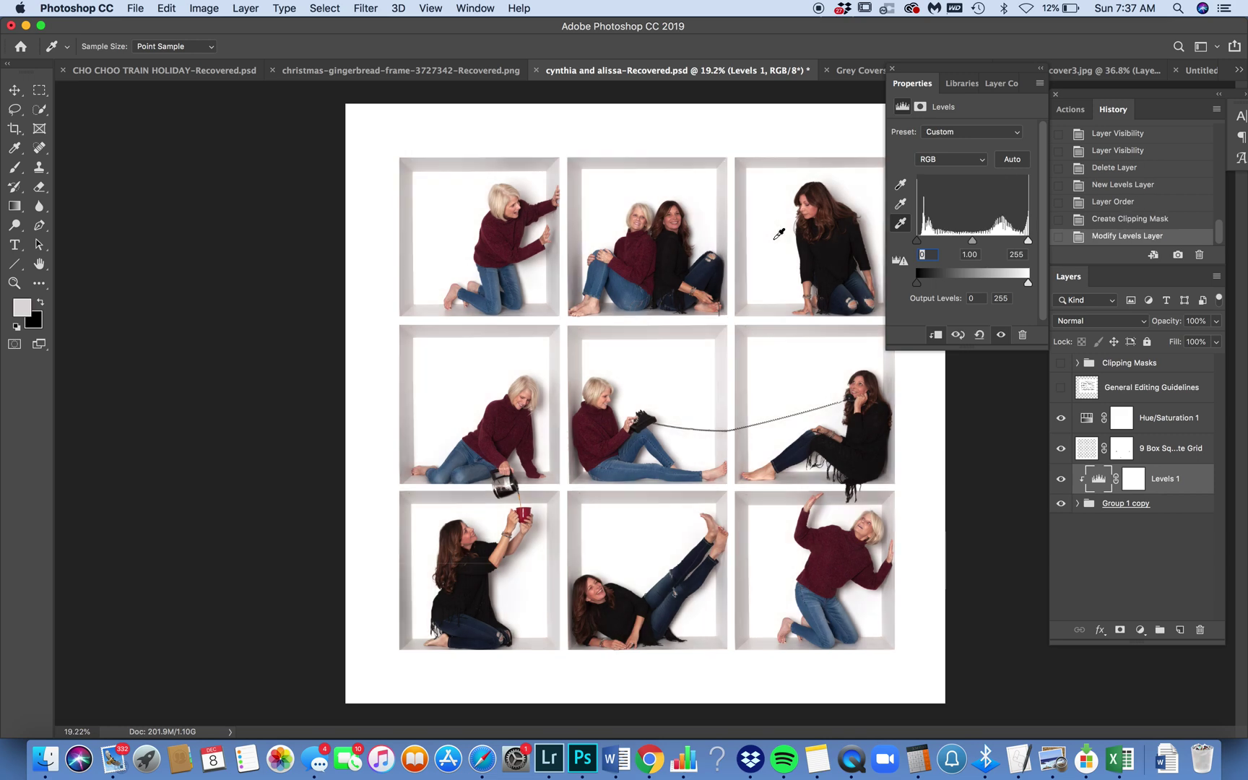
pyautogui.click(1040, 68)
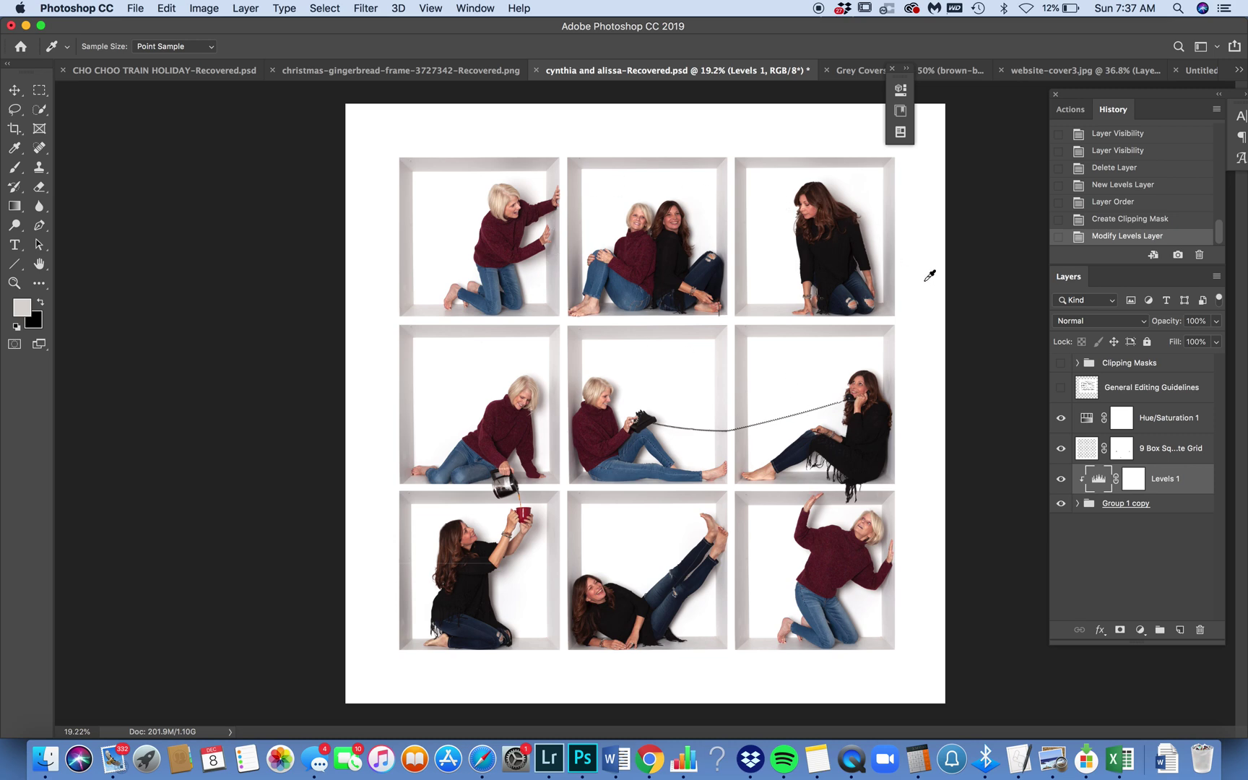
pyautogui.scroll(10, 762, 353)
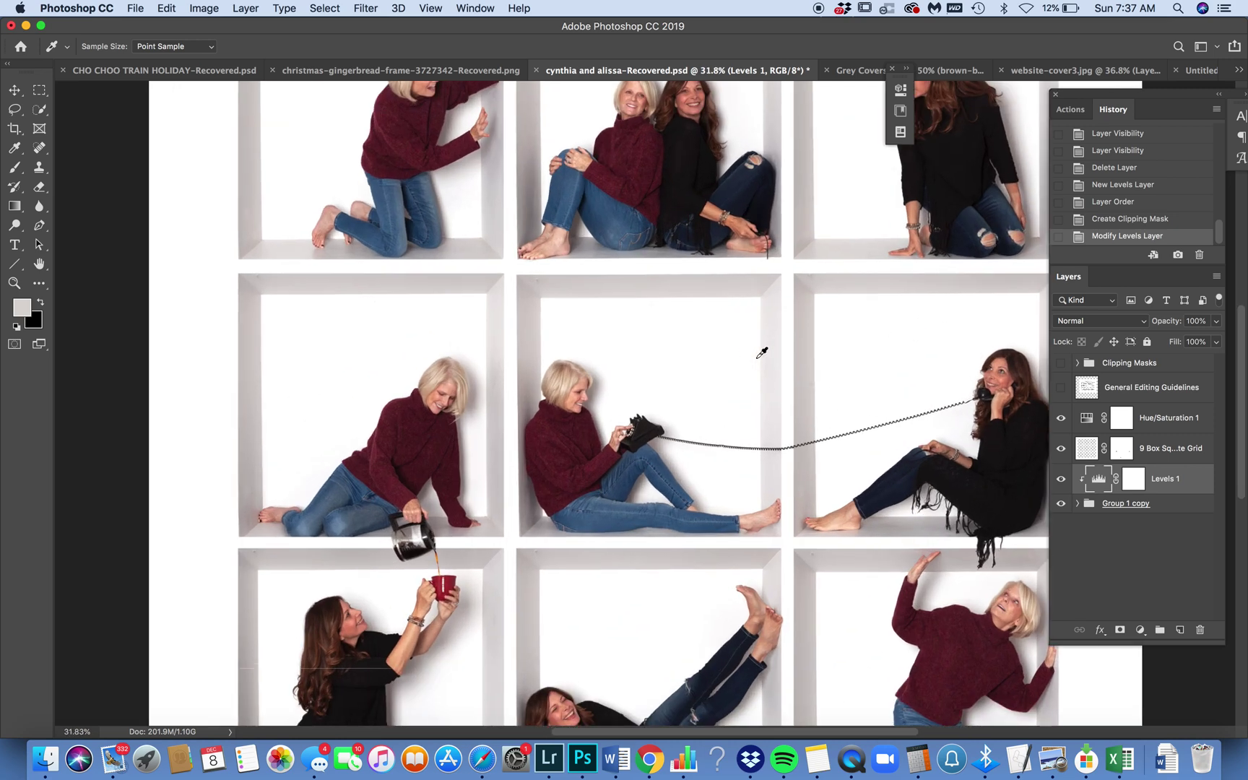
pyautogui.scroll(3, 762, 353)
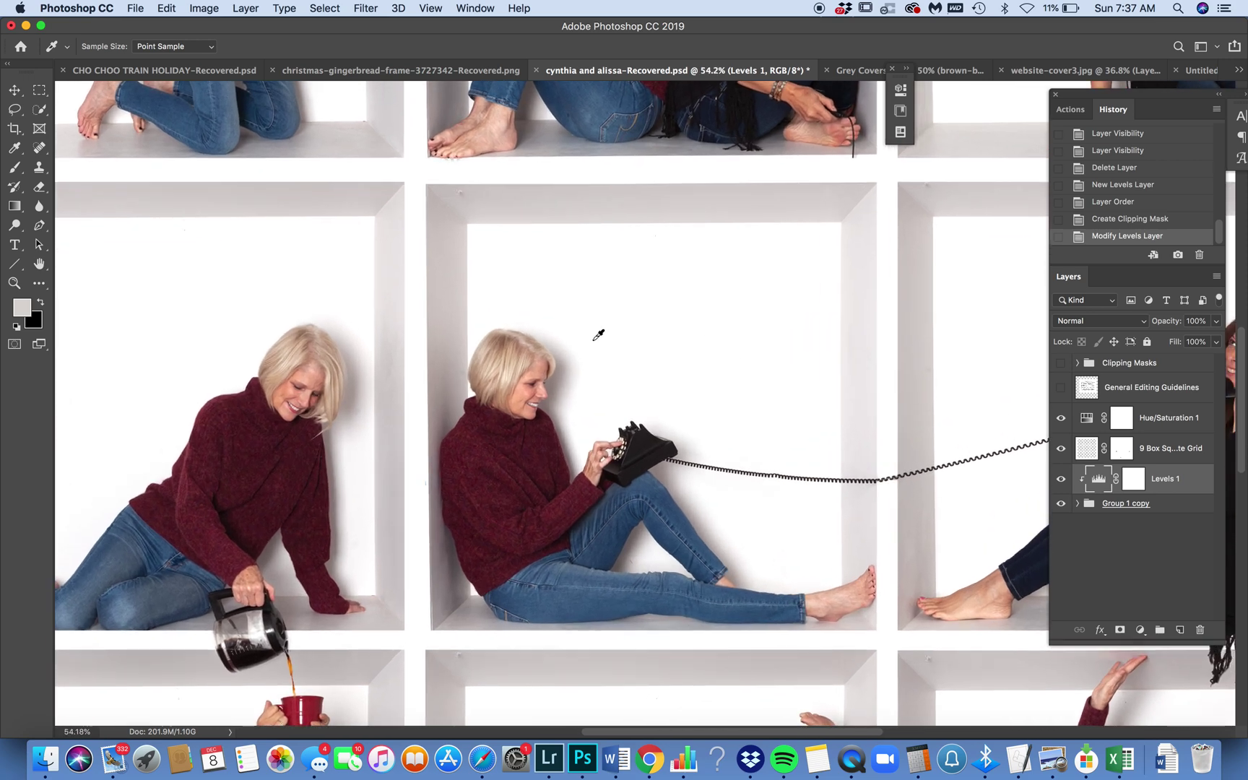
pyautogui.scroll(-6, 662, 378)
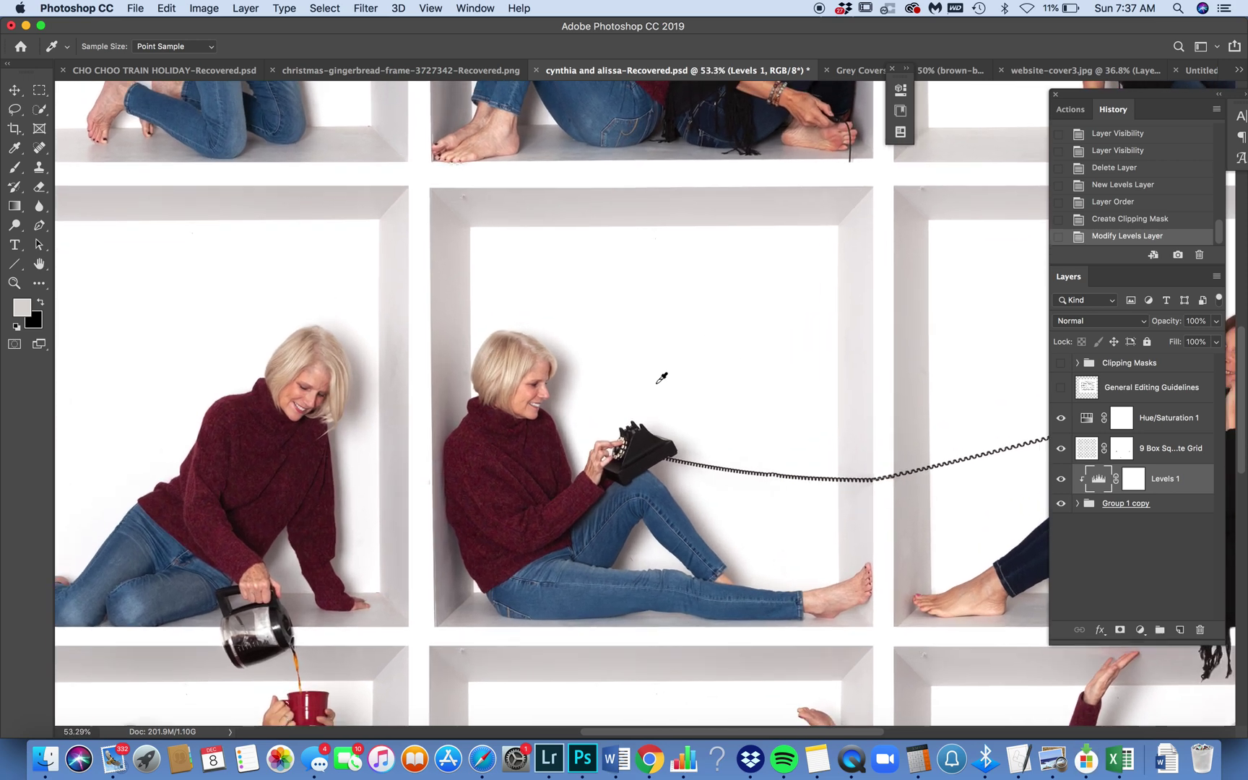
pyautogui.scroll(-1, 662, 378)
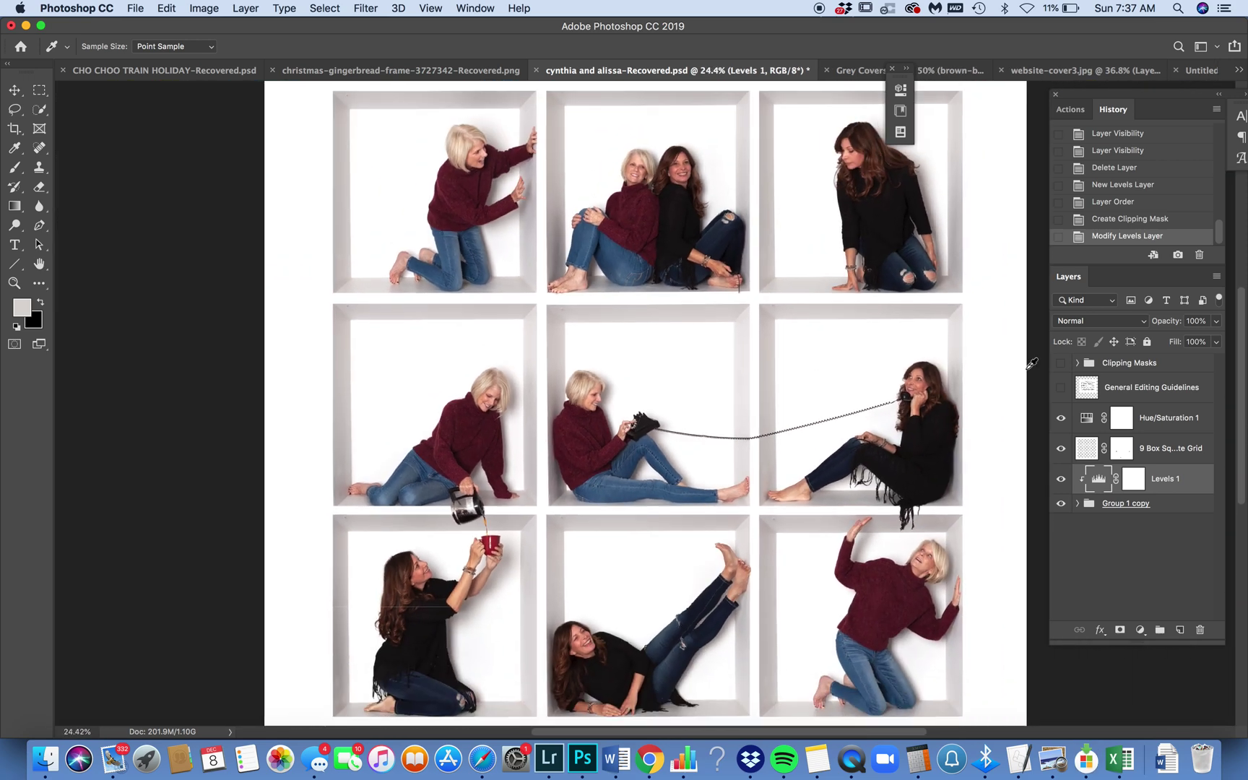
# Step: Lower the Levels 1 opacity to 89% and zoom out to view the whole collage
pyautogui.moveTo(1179, 321)
pyautogui.mouseDown()
pyautogui.moveTo(1117, 339)
pyautogui.moveTo(1185, 324)
pyautogui.mouseUp()
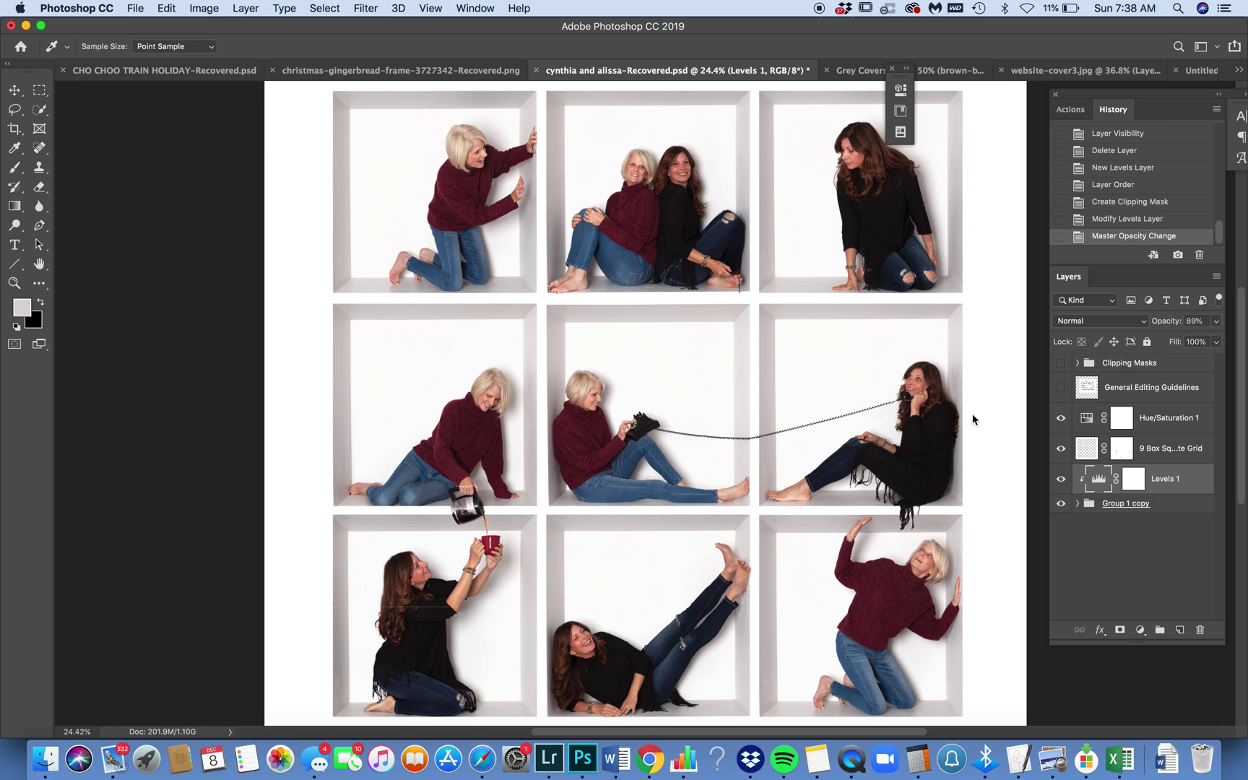
pyautogui.press('super+minus')
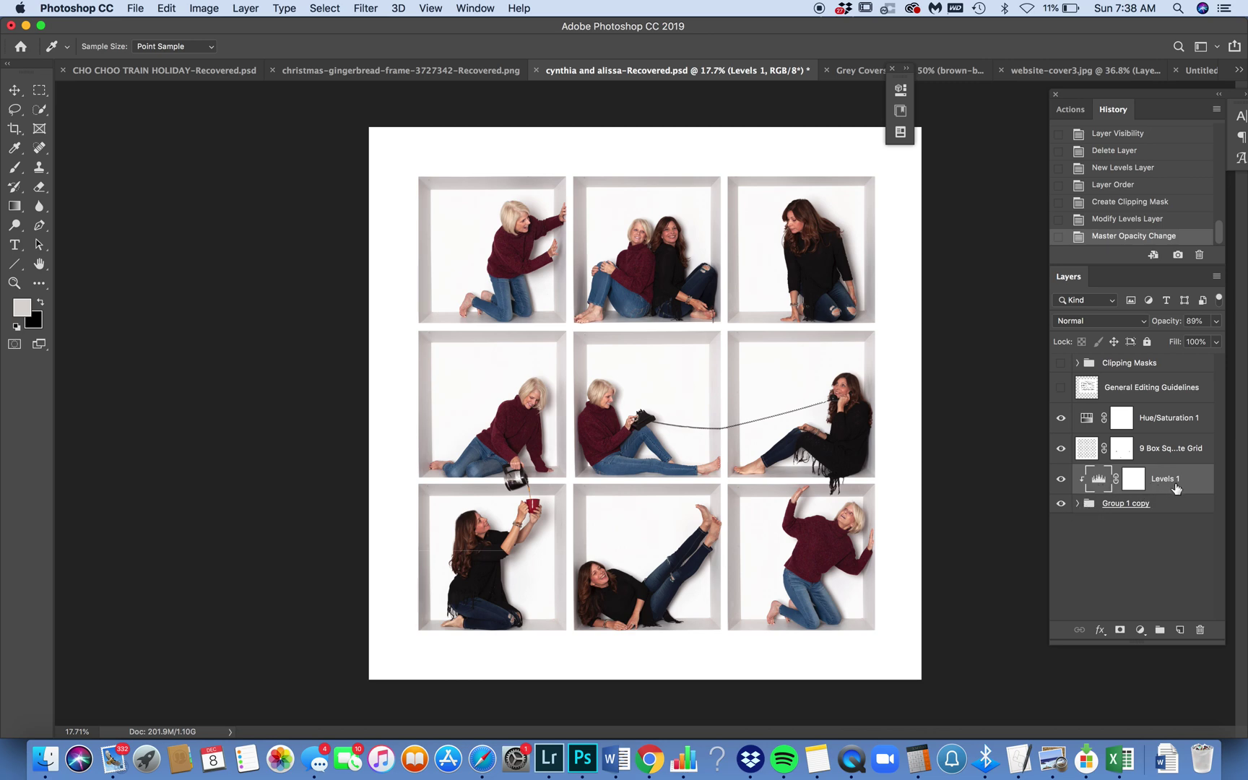
# Step: Delete the collage-wide Levels 1 and select the middle-left IMG_9938.CR2 photo layer
pyautogui.moveTo(1188, 485); pyautogui.dragTo(1204, 633)
pyautogui.press('v')
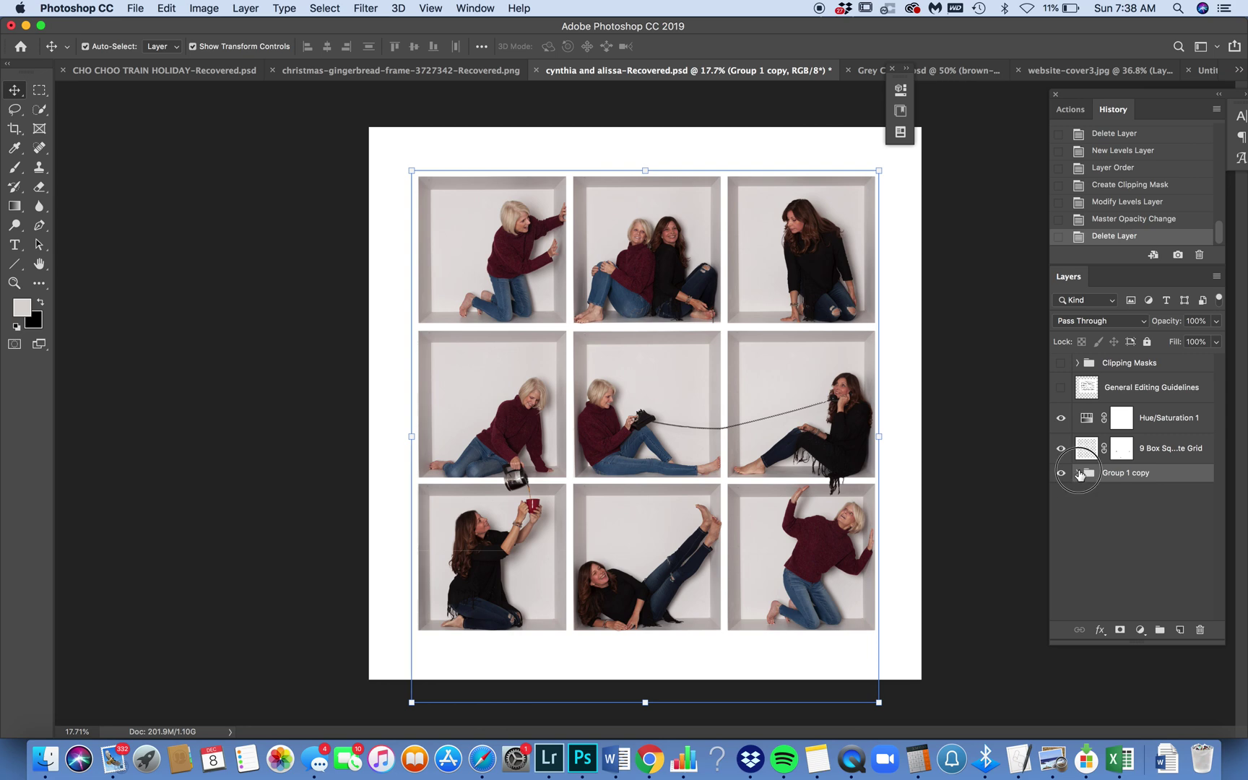
pyautogui.click(1077, 474)
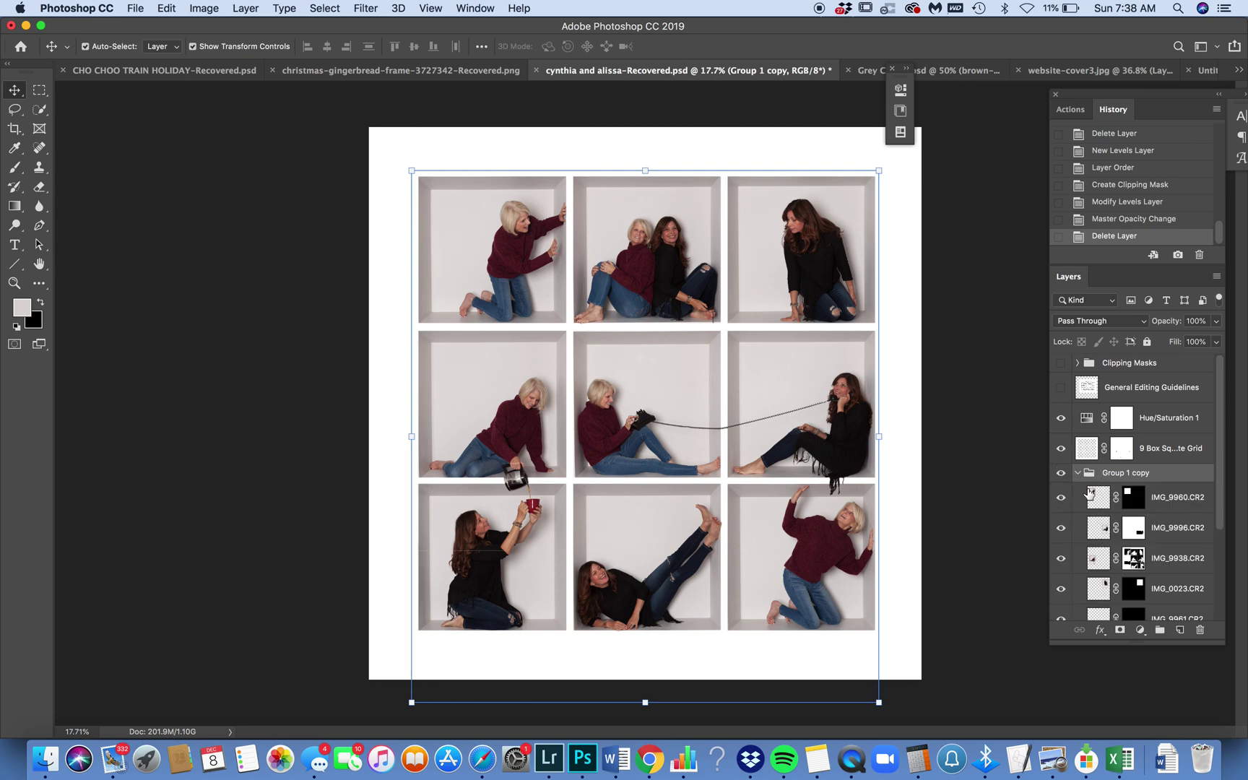
pyautogui.click(1061, 558)
pyautogui.click(1061, 559)
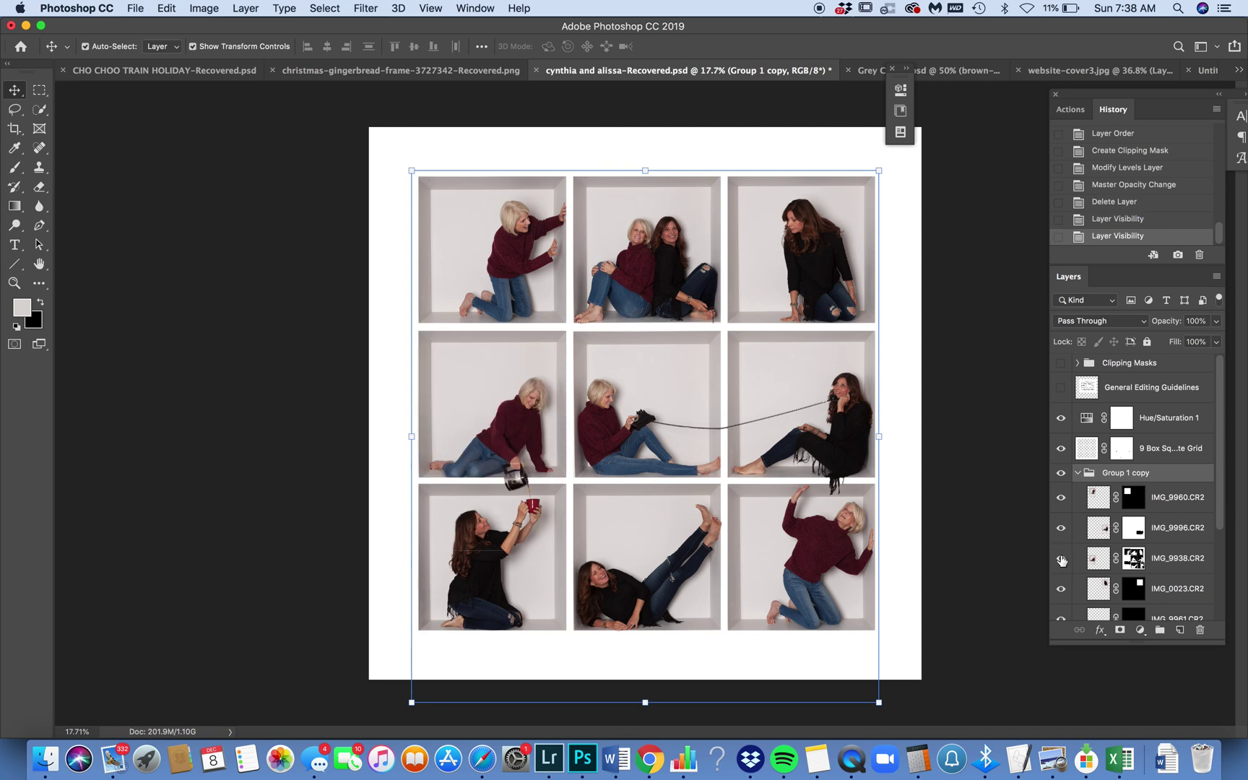
pyautogui.click(1174, 558)
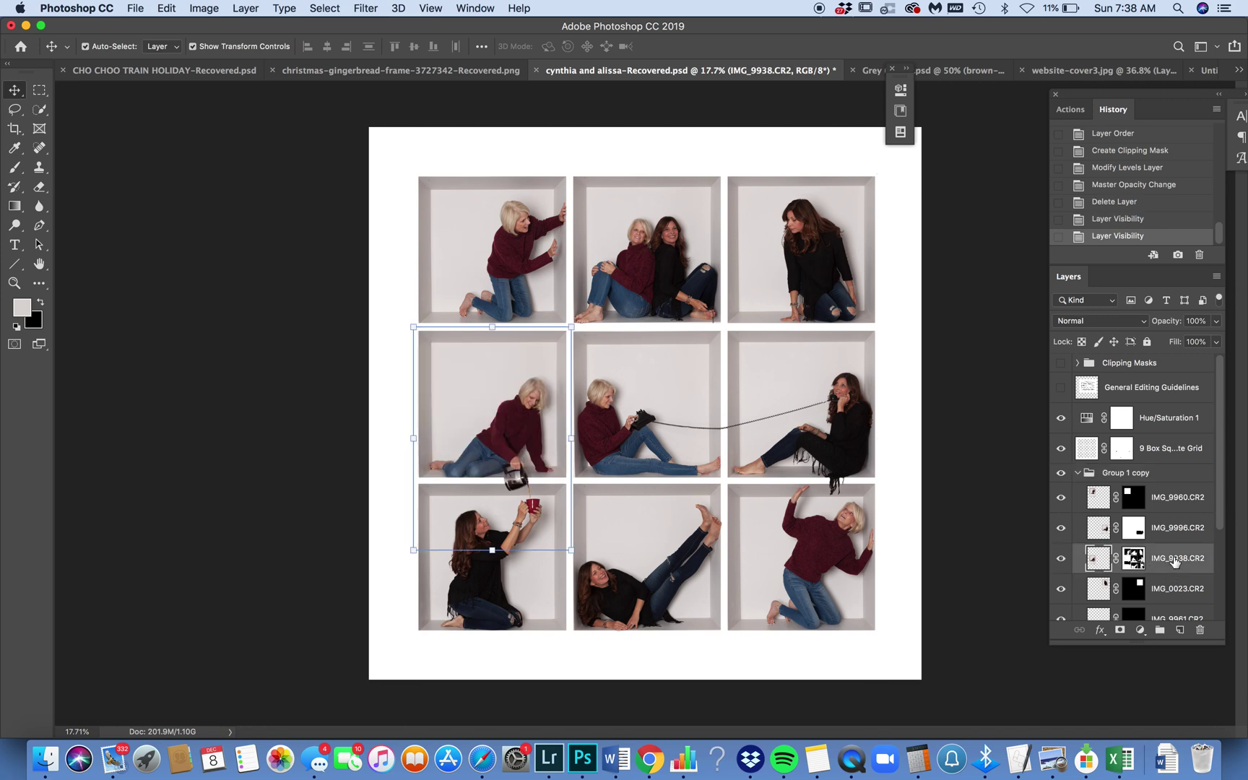
# Step: Add a new Levels adjustment layer clipped to IMG_9938.CR2 via Use Previous Layer
pyautogui.click(245, 9)
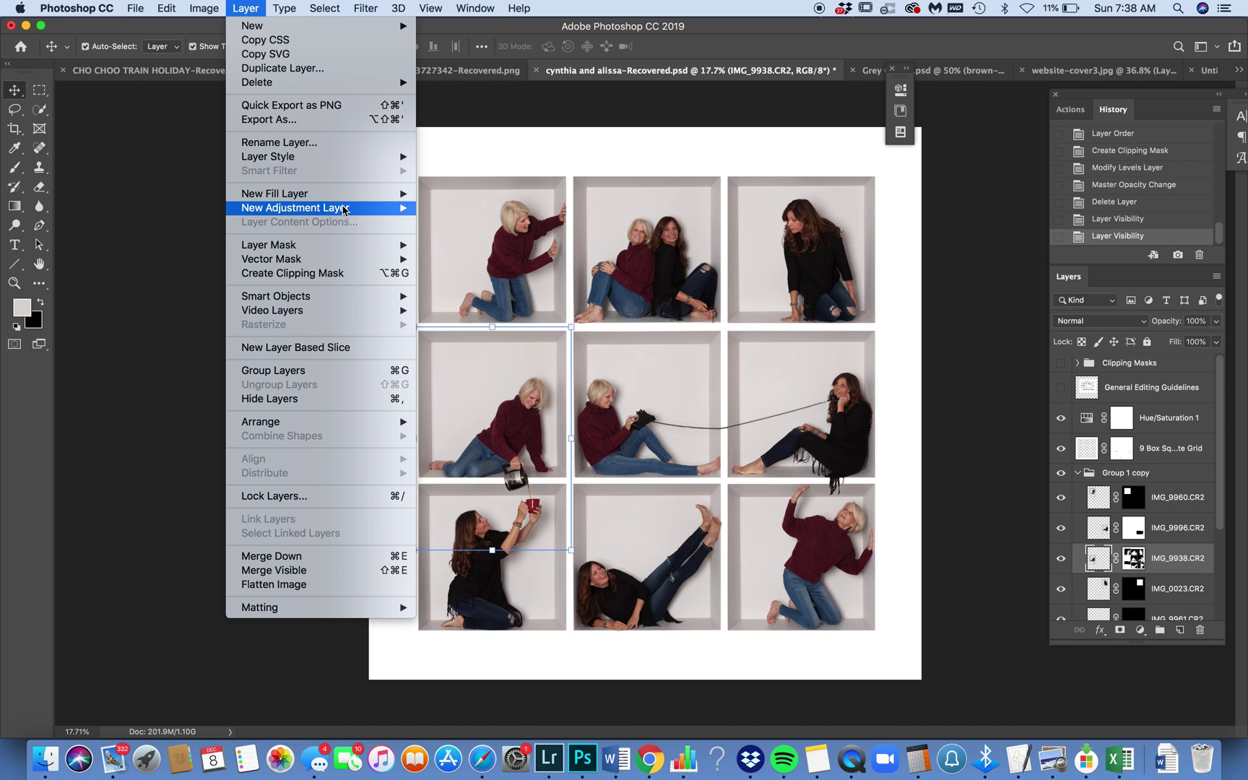
pyautogui.moveTo(345, 209)
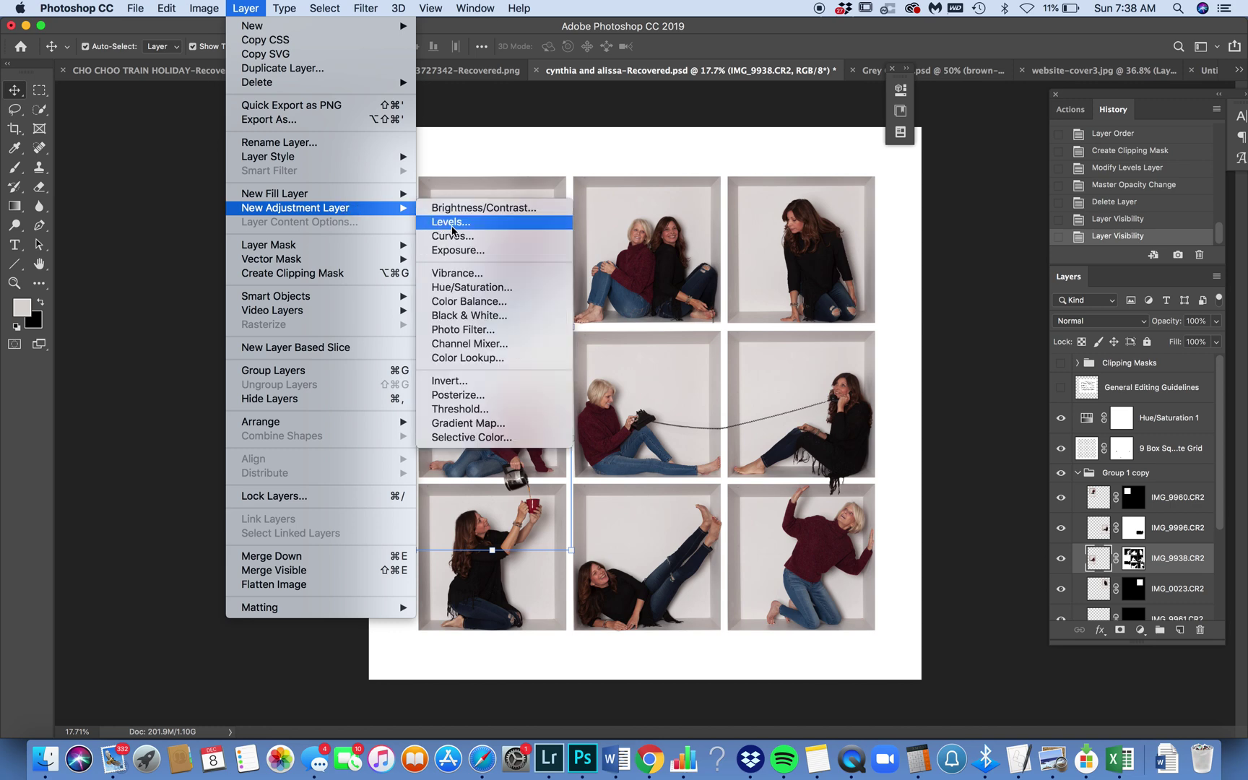
pyautogui.click(453, 223)
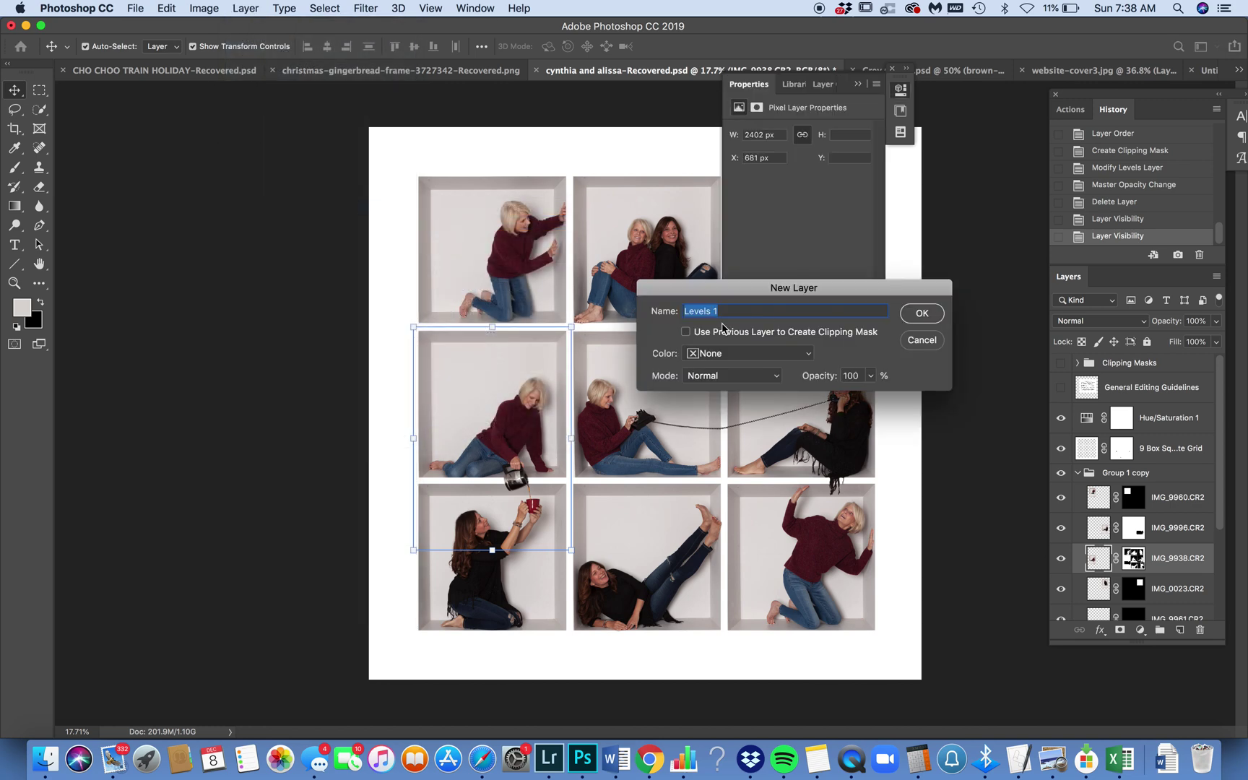
pyautogui.click(685, 333)
pyautogui.click(920, 315)
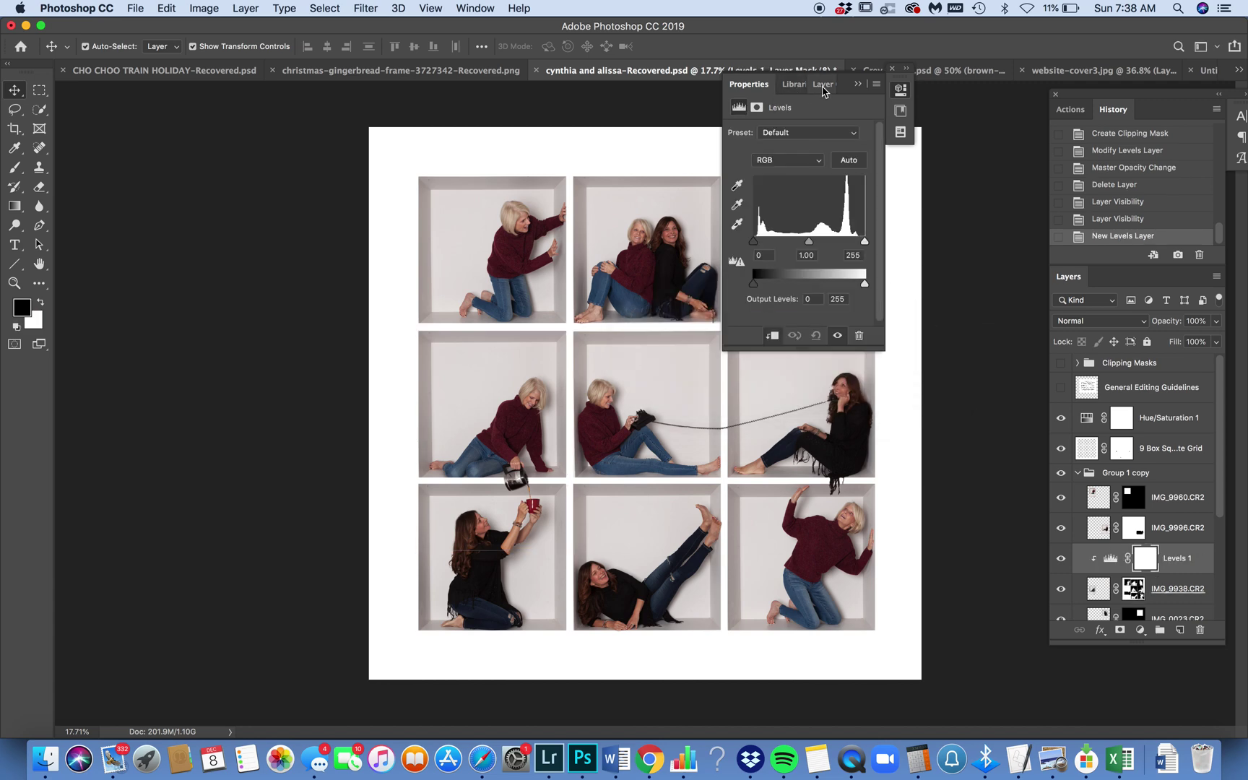
# Step: Set the Levels white point from the middle-left photo's white backdrop to brighten it
pyautogui.moveTo(847, 85); pyautogui.dragTo(1024, 133)
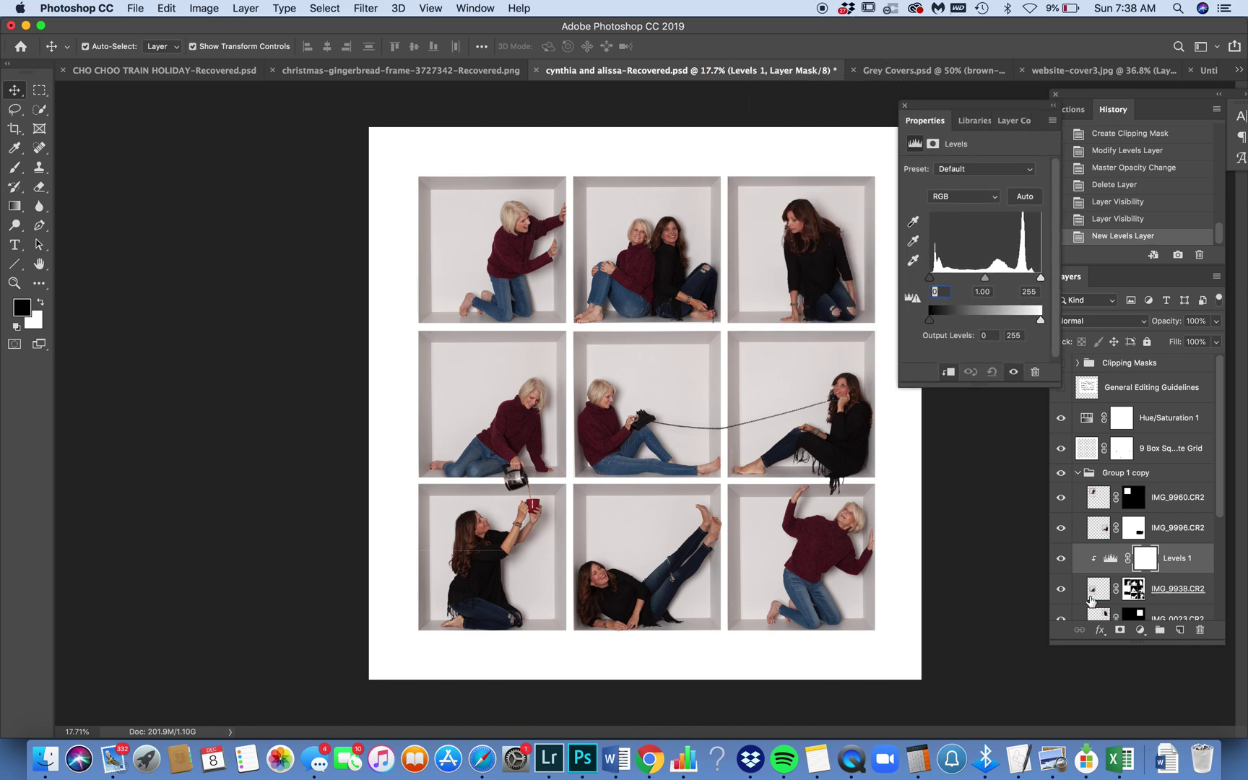
pyautogui.click(1060, 589)
pyautogui.click(1061, 589)
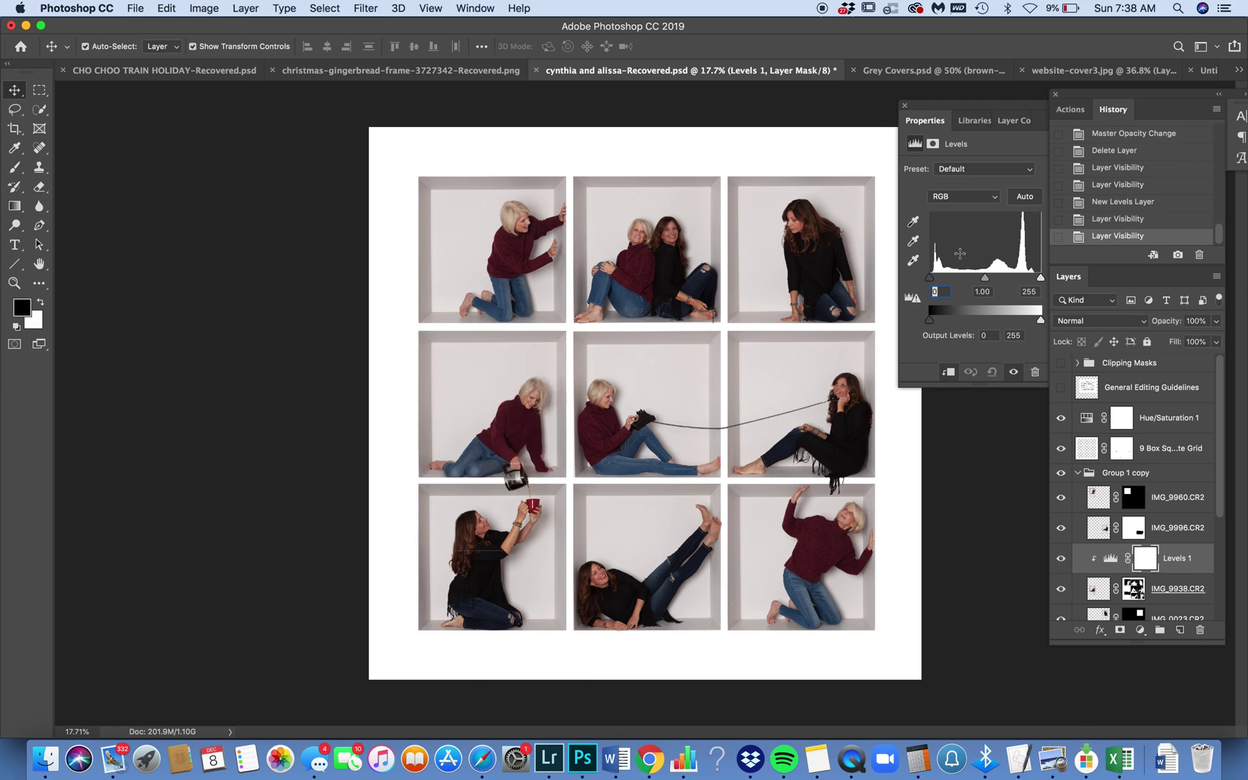
pyautogui.click(913, 260)
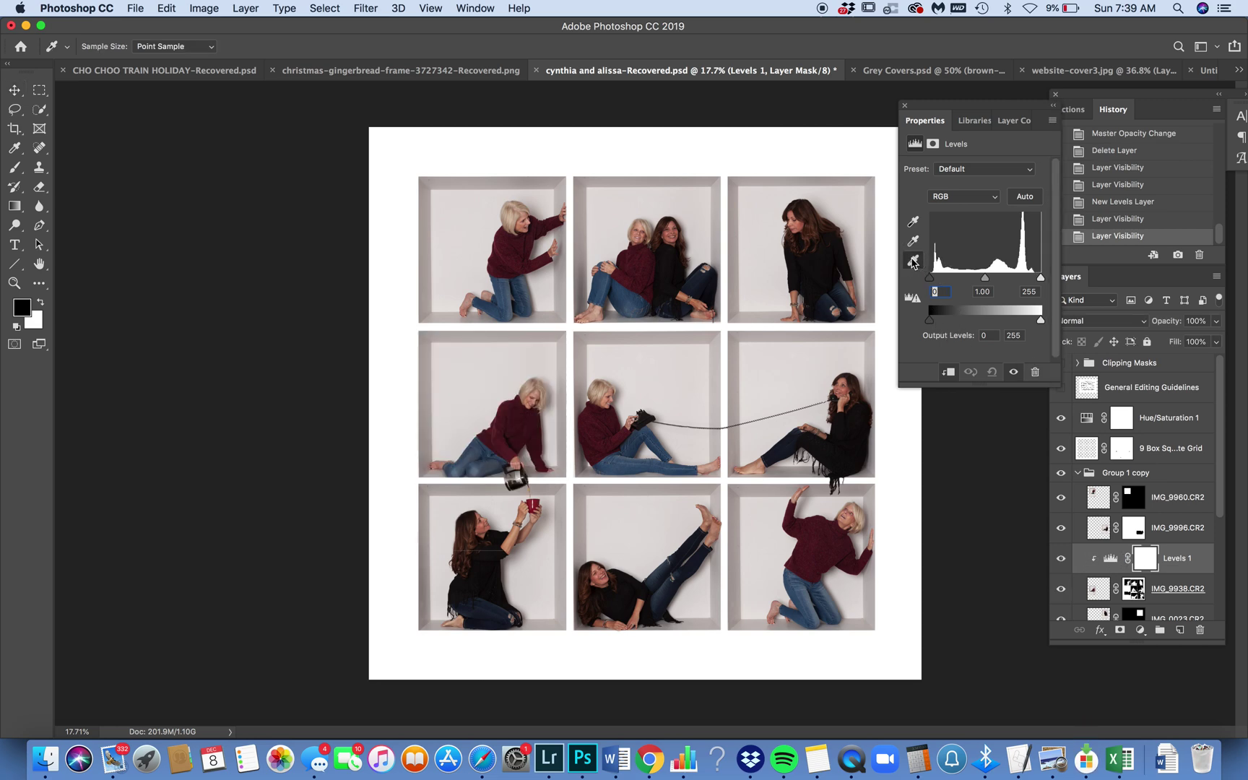
pyautogui.click(1060, 588)
pyautogui.click(1060, 589)
pyautogui.click(488, 370)
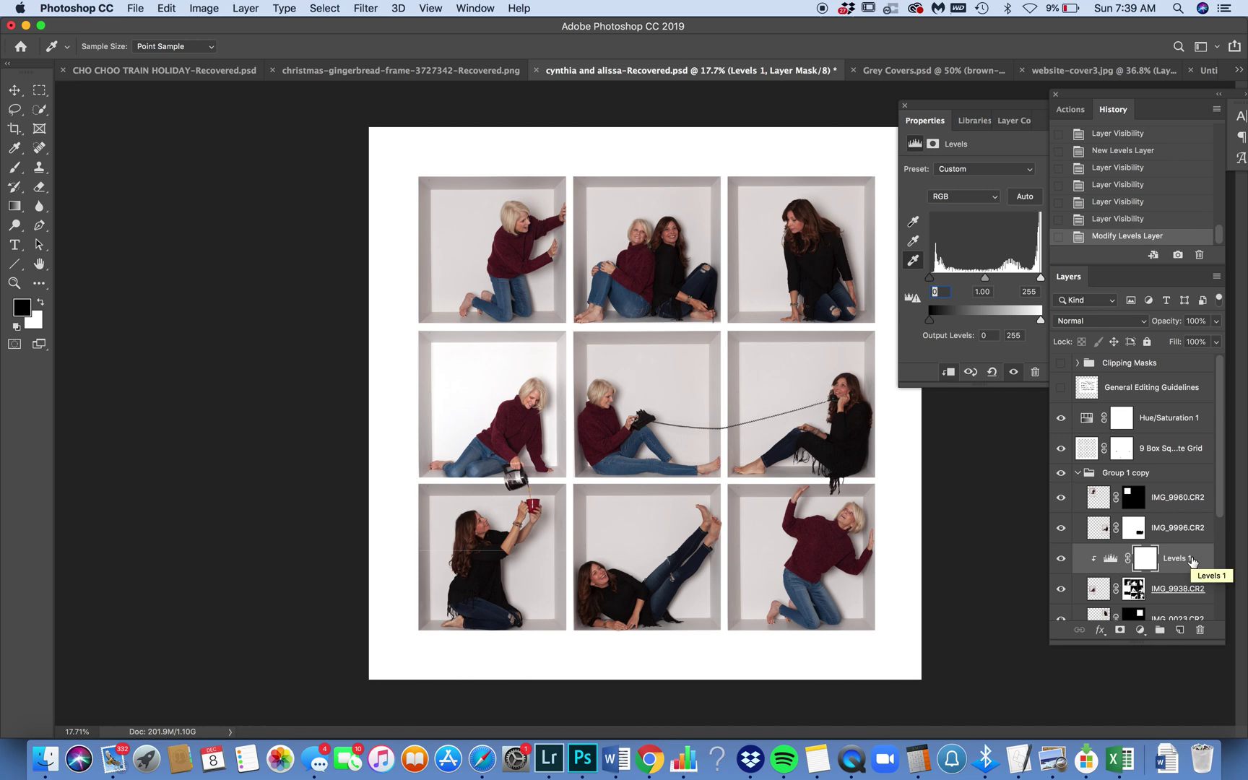
pyautogui.rightClick(1192, 561)
pyautogui.click(1146, 375)
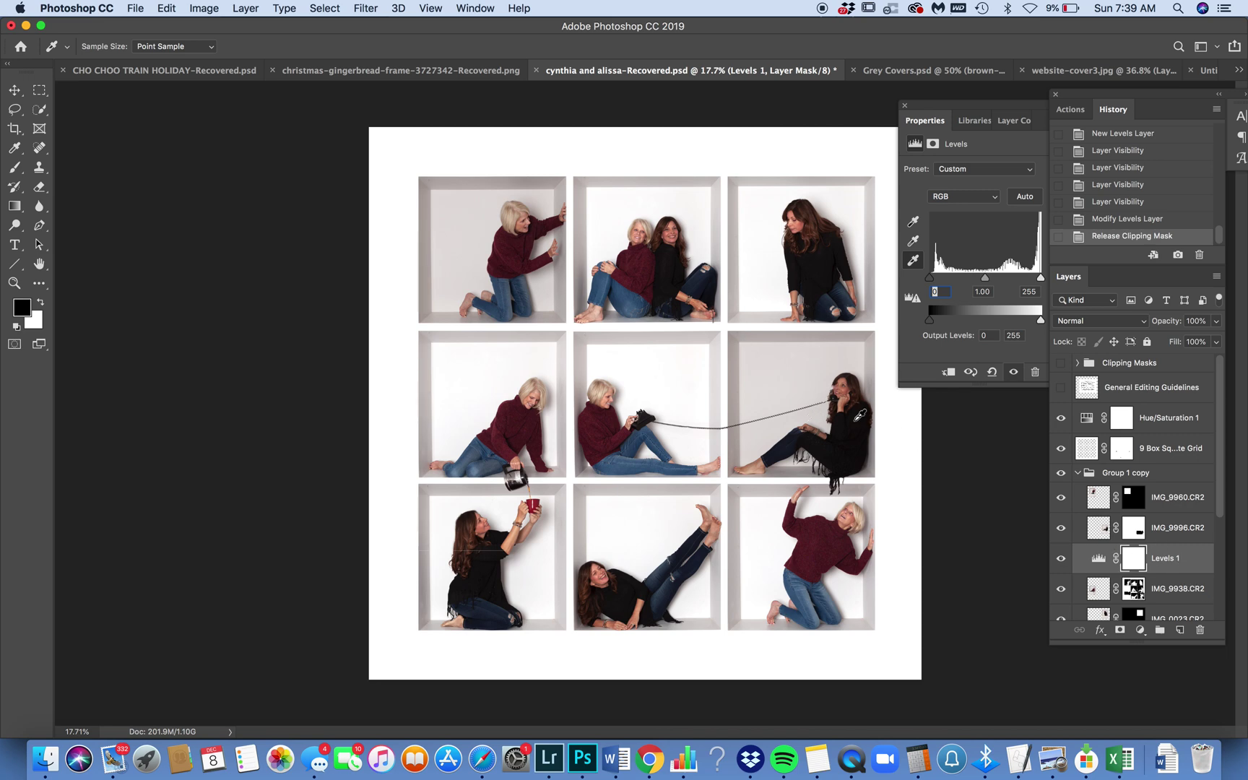
pyautogui.click(1061, 499)
pyautogui.click(1061, 528)
pyautogui.click(1059, 527)
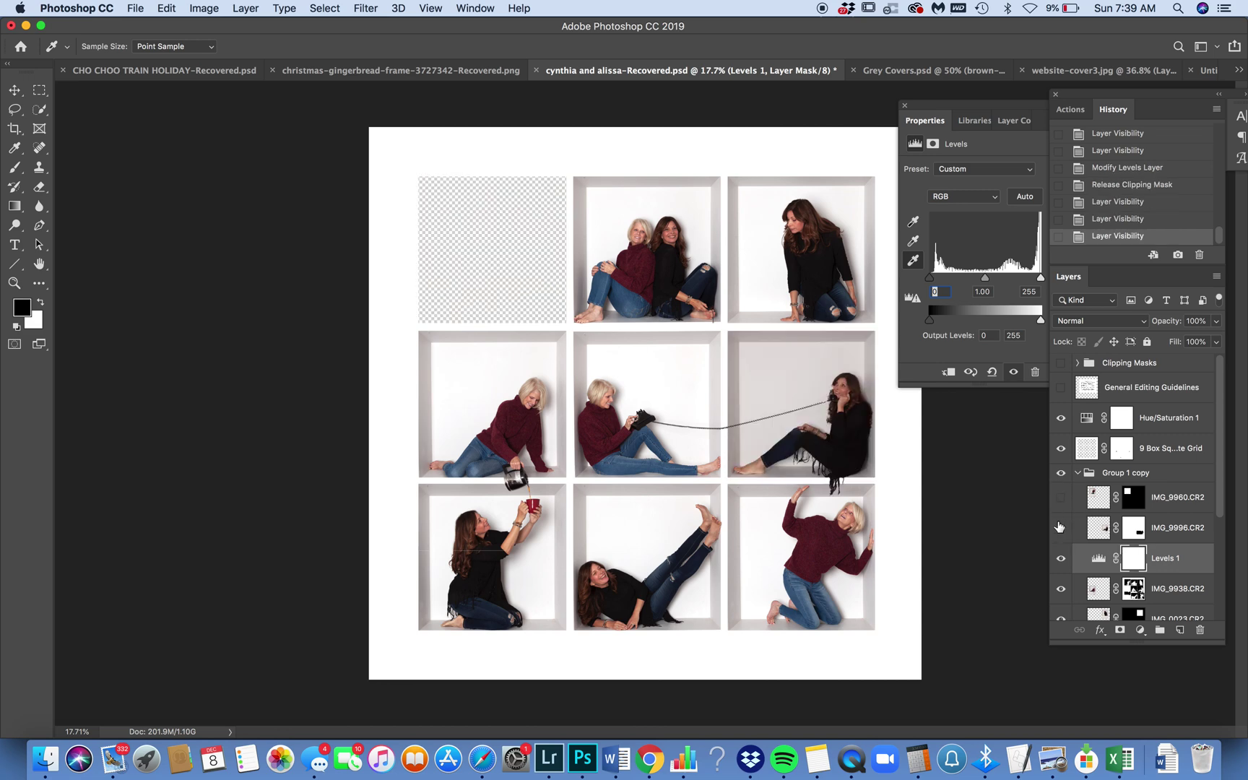
pyautogui.click(1060, 499)
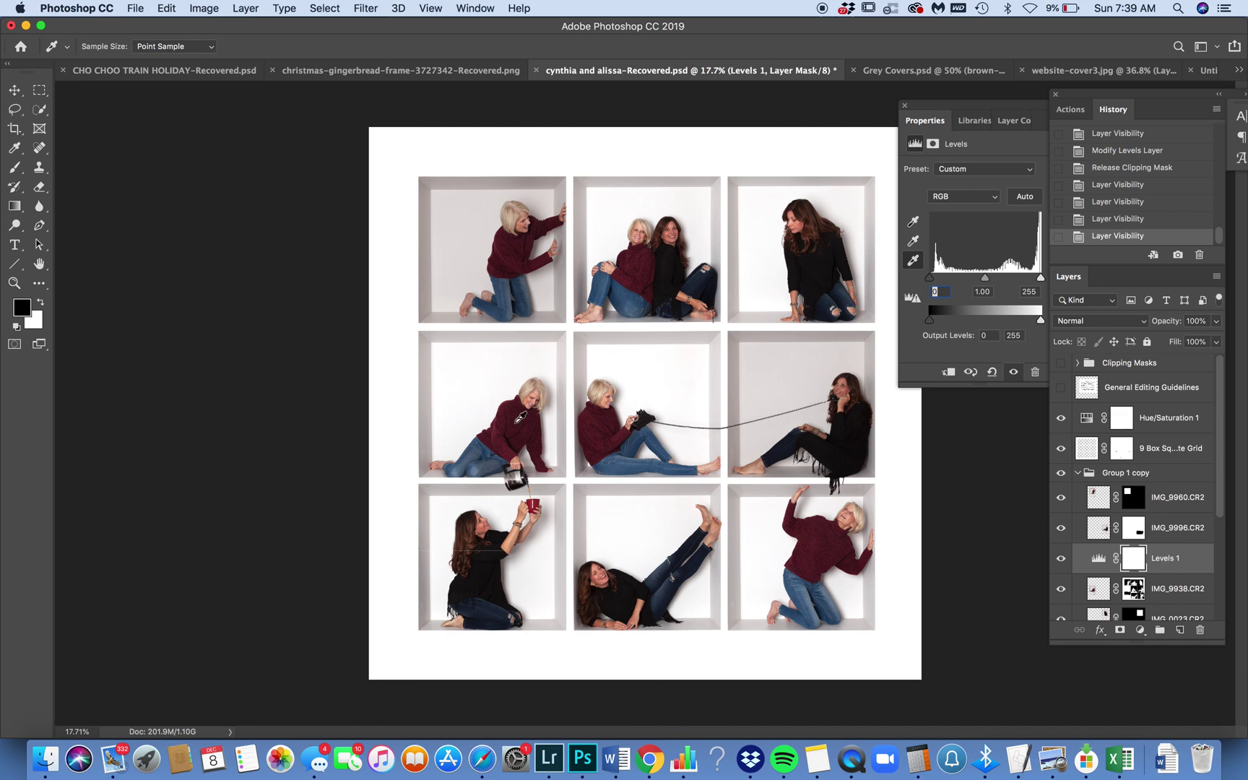
pyautogui.rightClick(1182, 562)
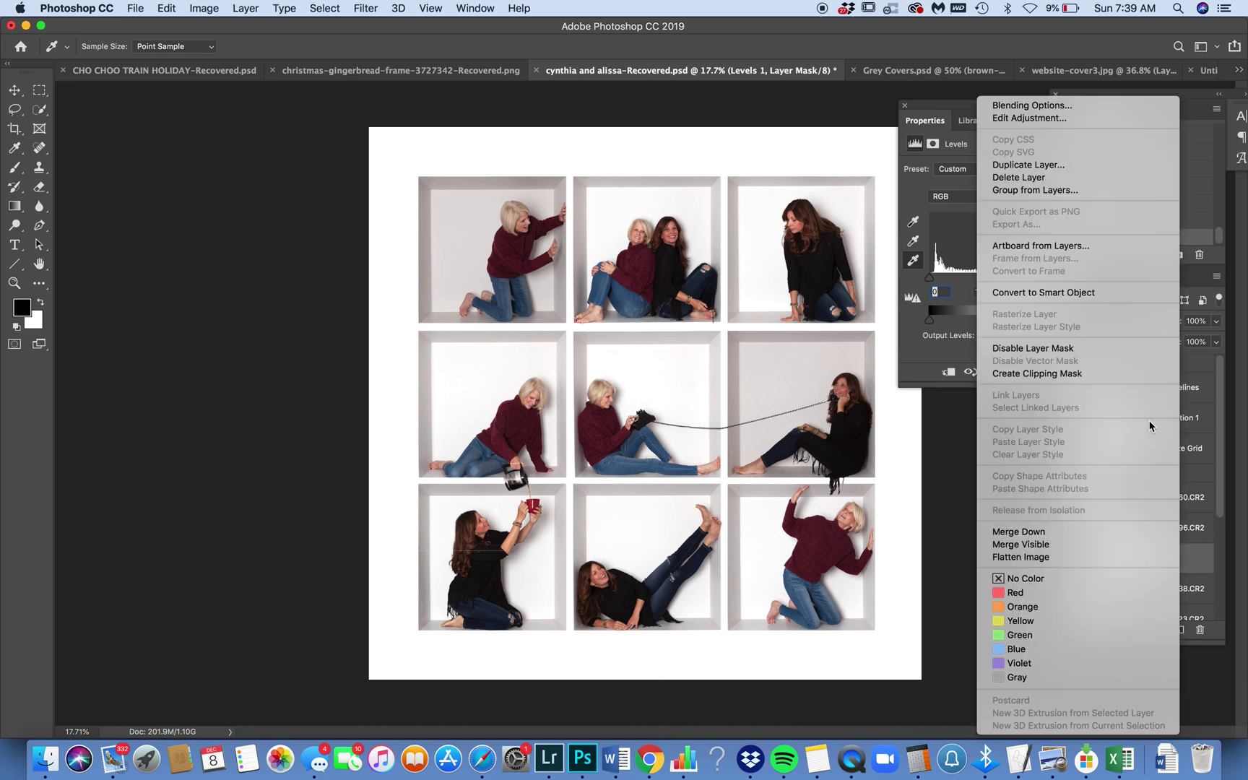
pyautogui.click(1109, 373)
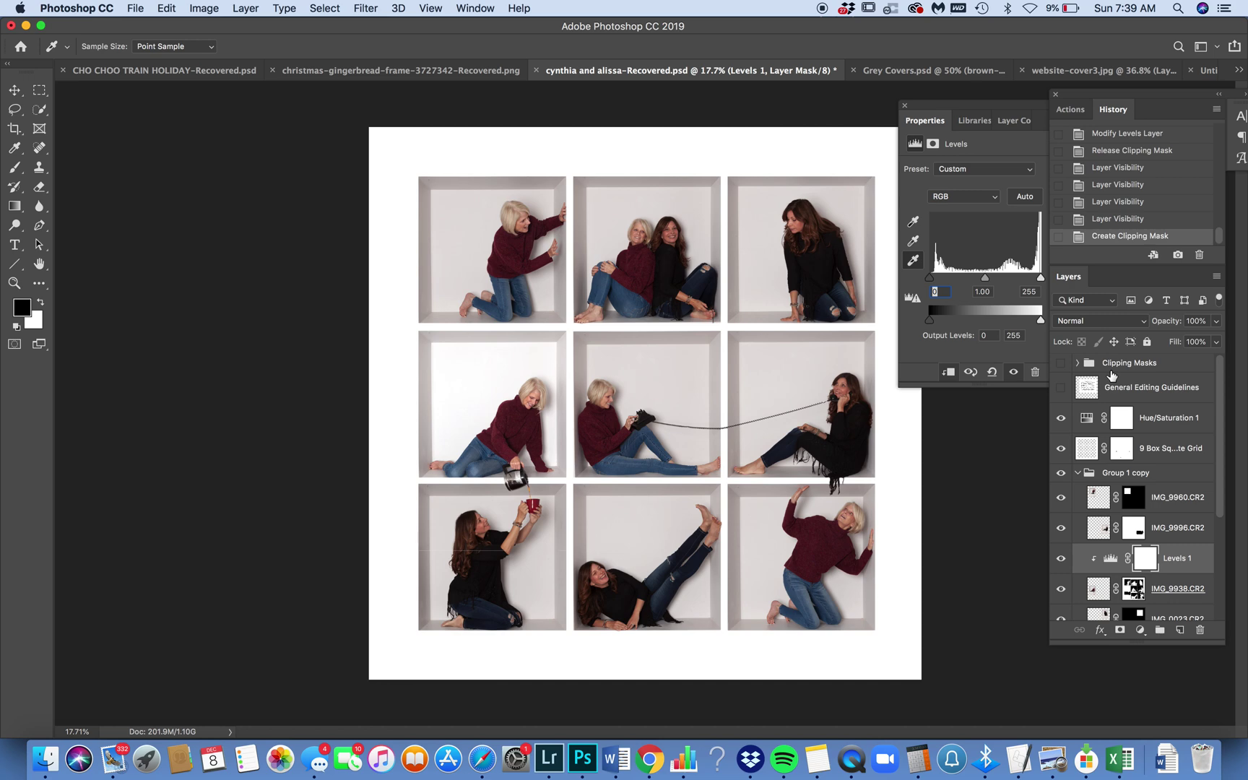